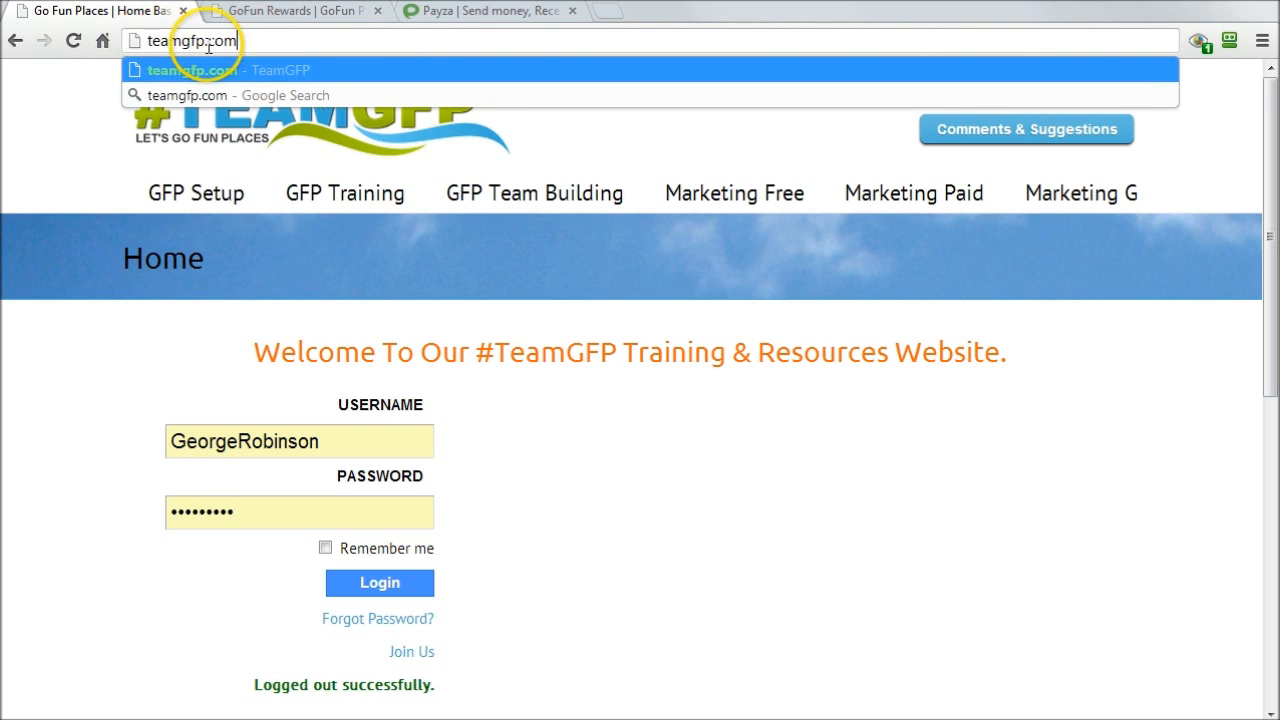
- Open teamgfp.com and log in to the training site with the saved username and password
key(Return)
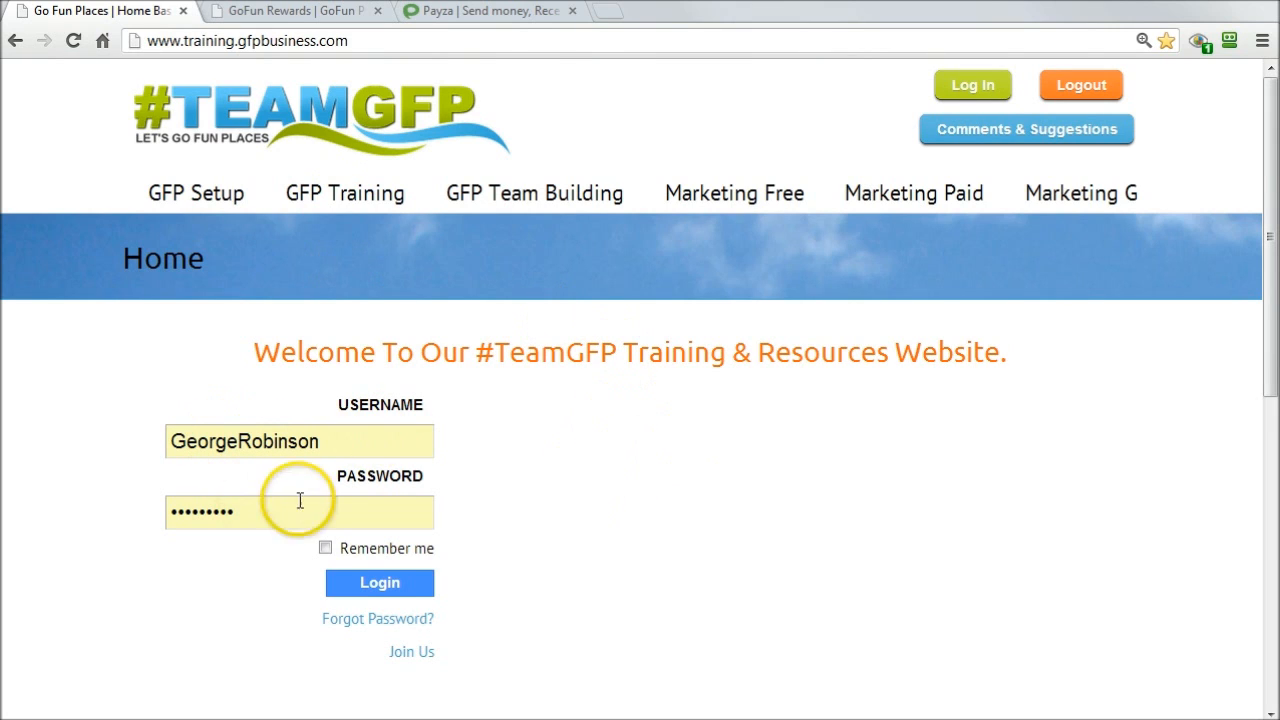
click(380, 598)
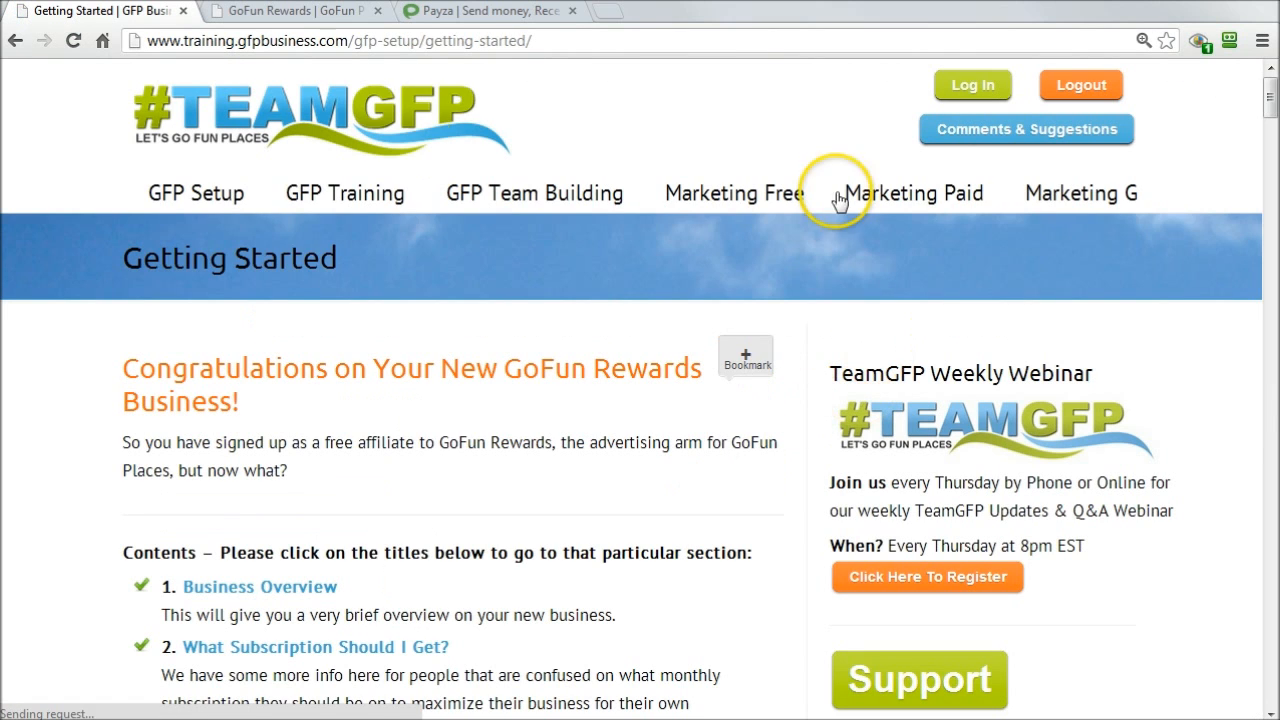
- Open the GFP Setup page Funding & Payments and go to its section Make a Purchase with Payza
mouse_move(200, 194)
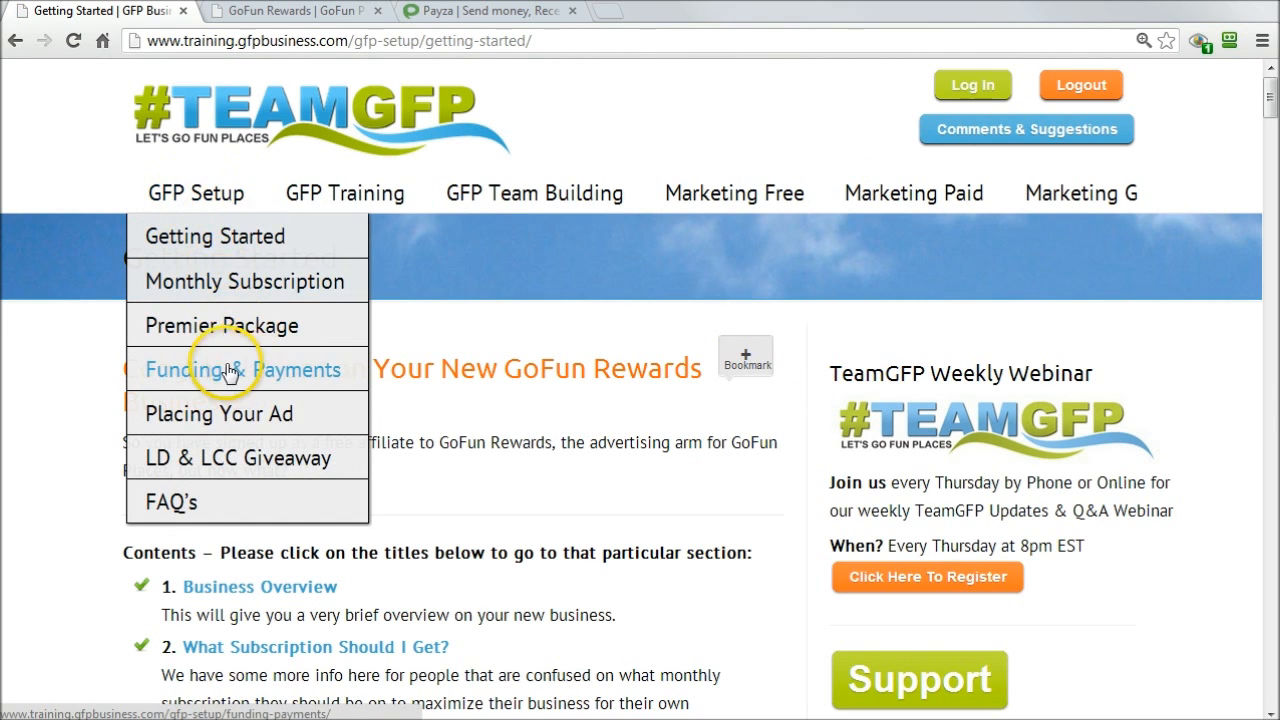
click(298, 372)
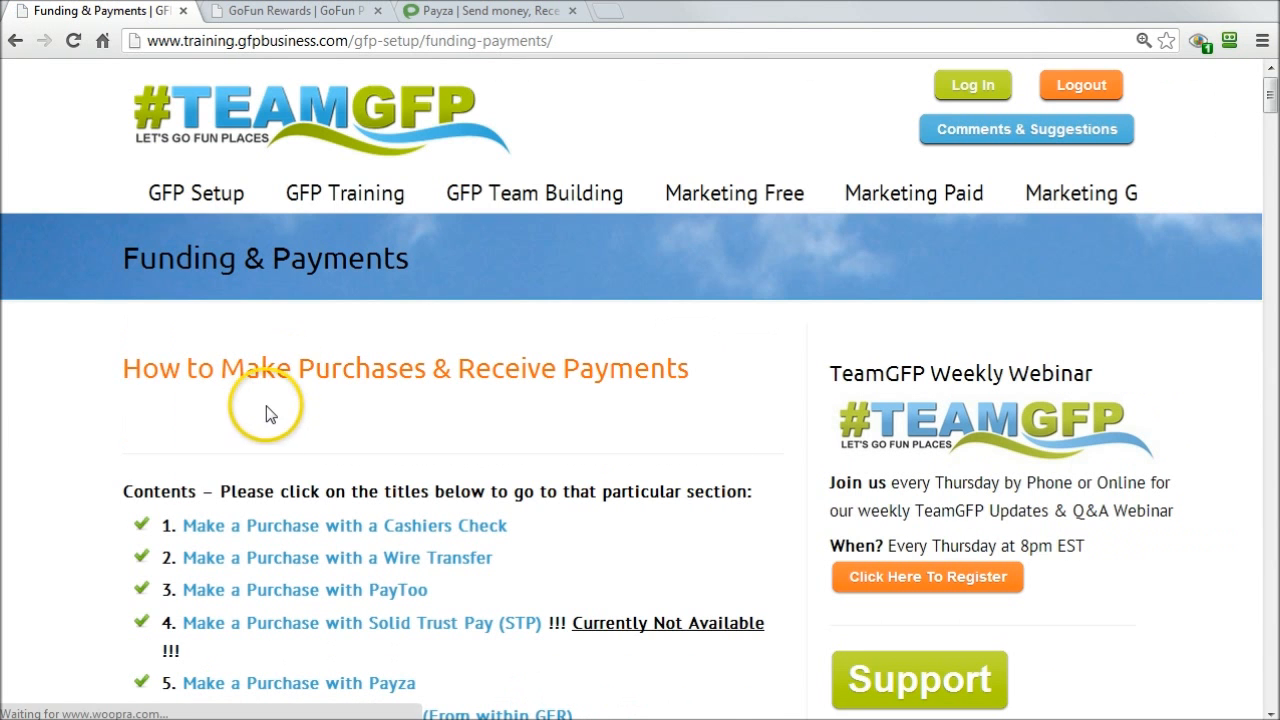
scroll(268, 420, down, 3)
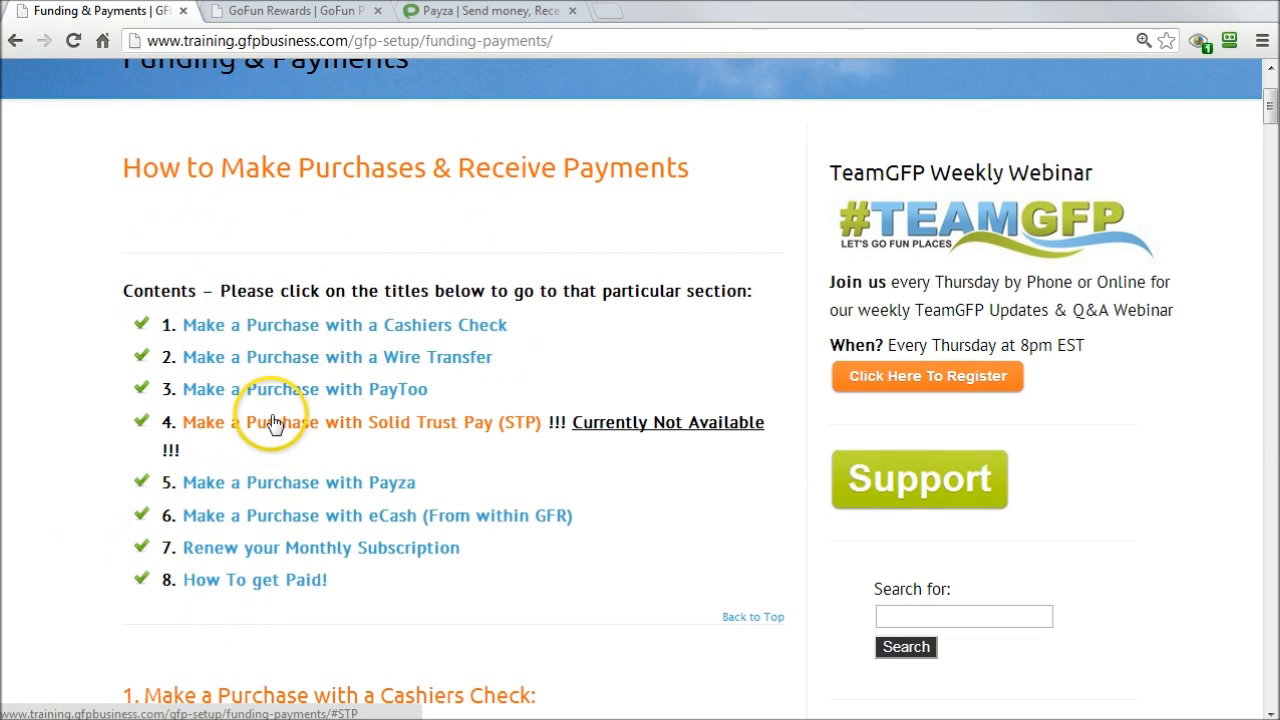
click(390, 487)
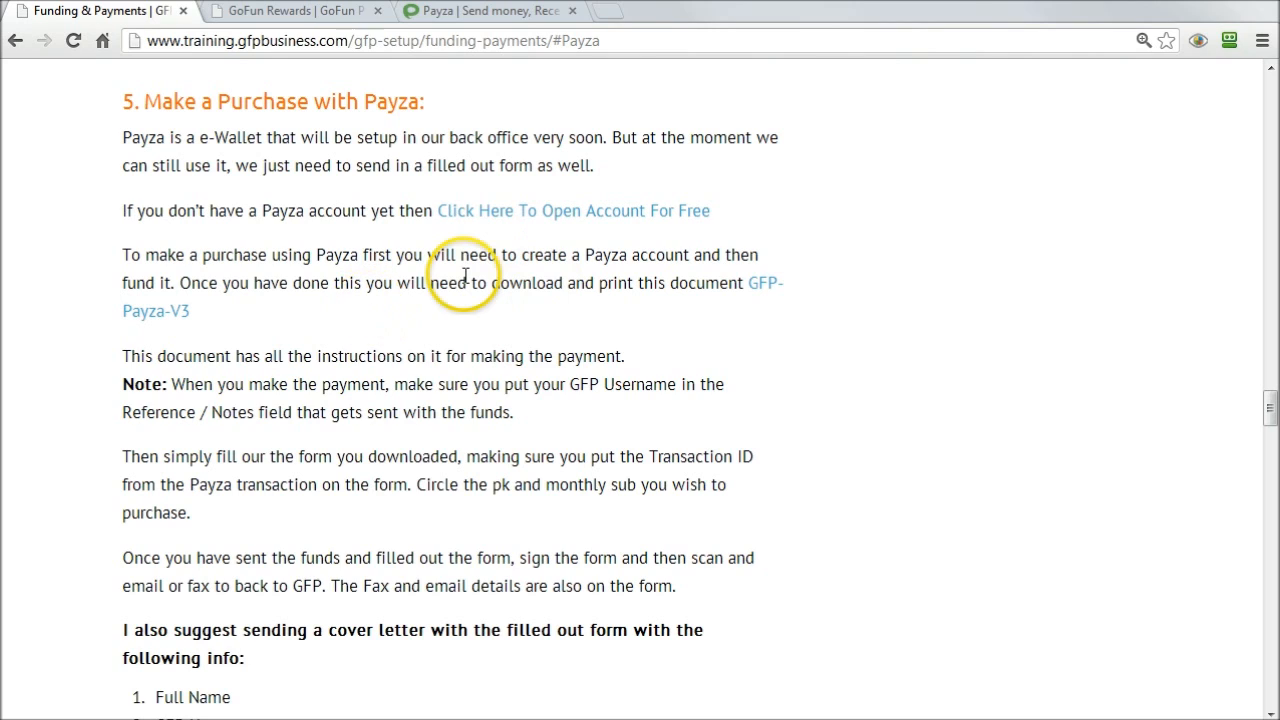
- Open the GFP-Payza-V3 document and review its instructions, contact fields, package prices and payment notes
click(772, 292)
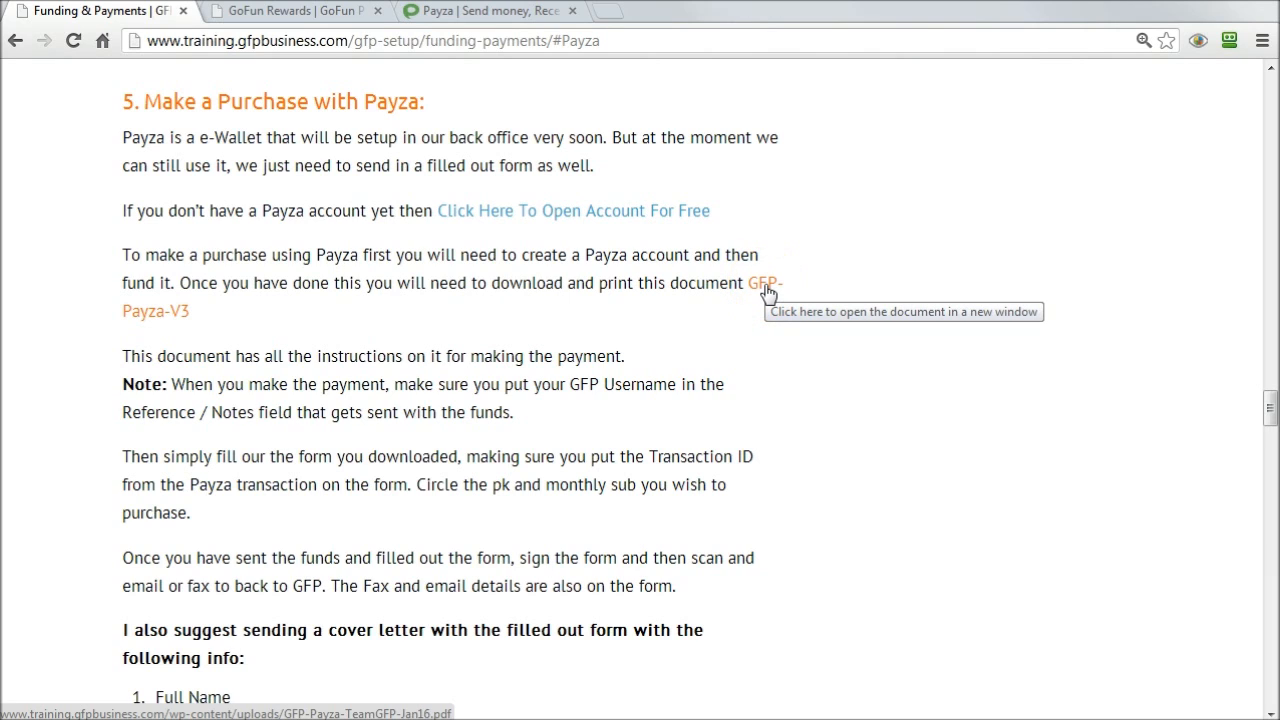
click(767, 288)
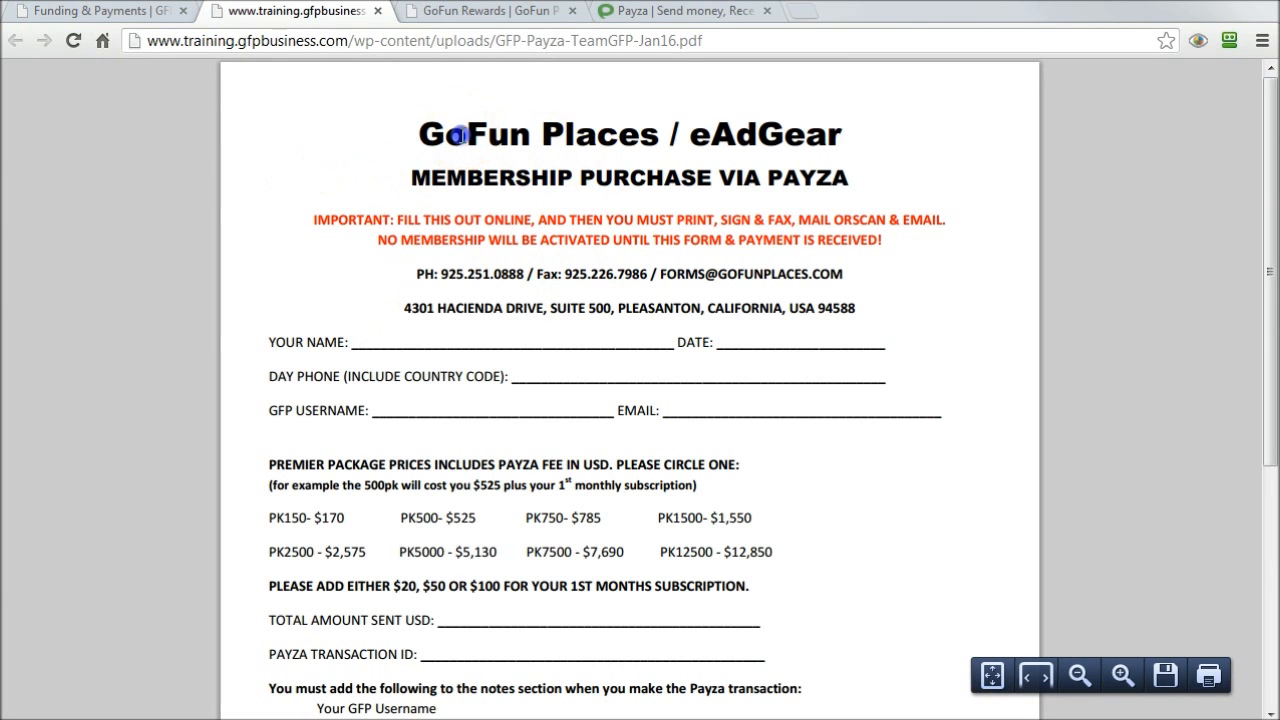
scroll(560, 183, down, 3)
scroll(560, 270, down, 1)
scroll(530, 260, up, 4)
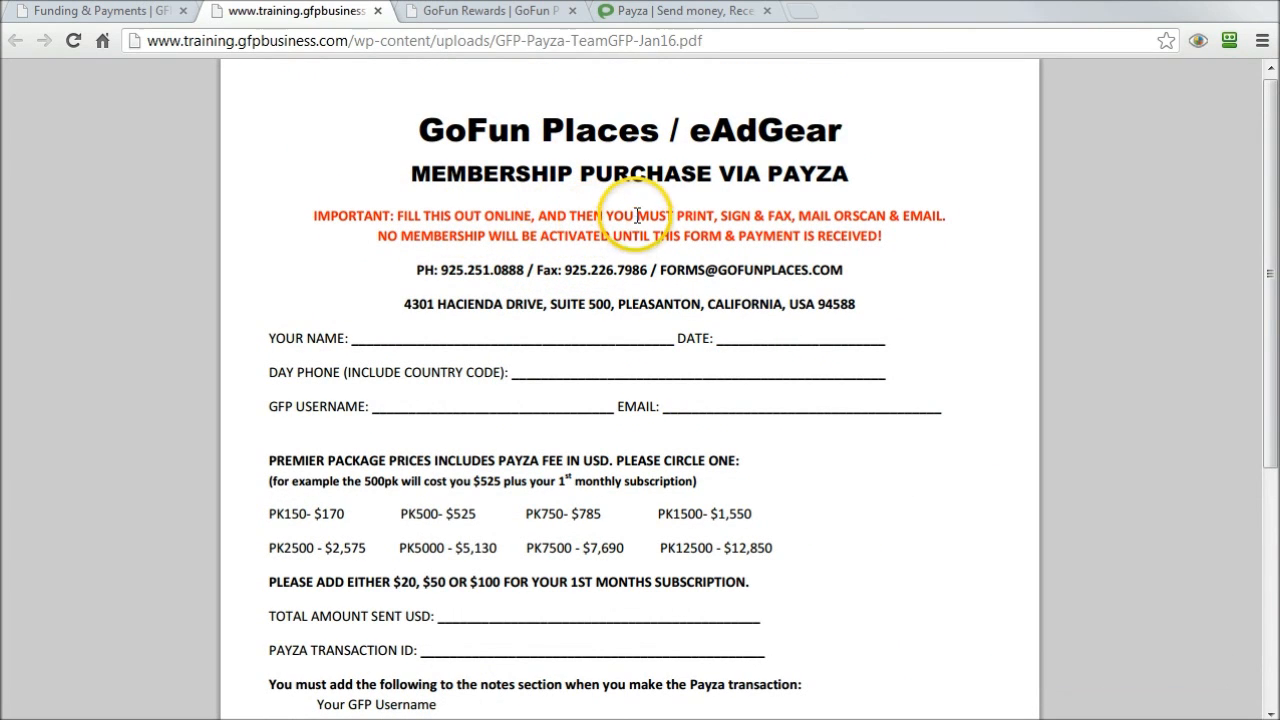
drag(856, 217, 860, 217)
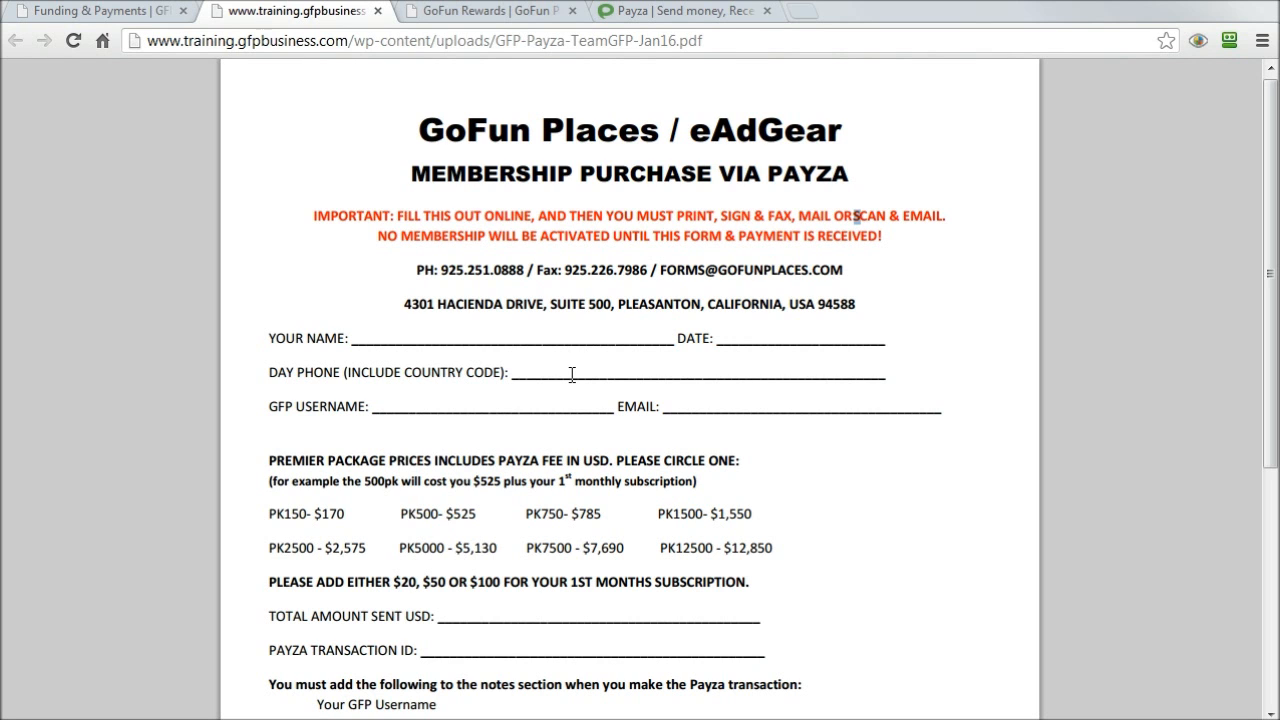
scroll(572, 374, down, 3)
scroll(571, 300, up, 2)
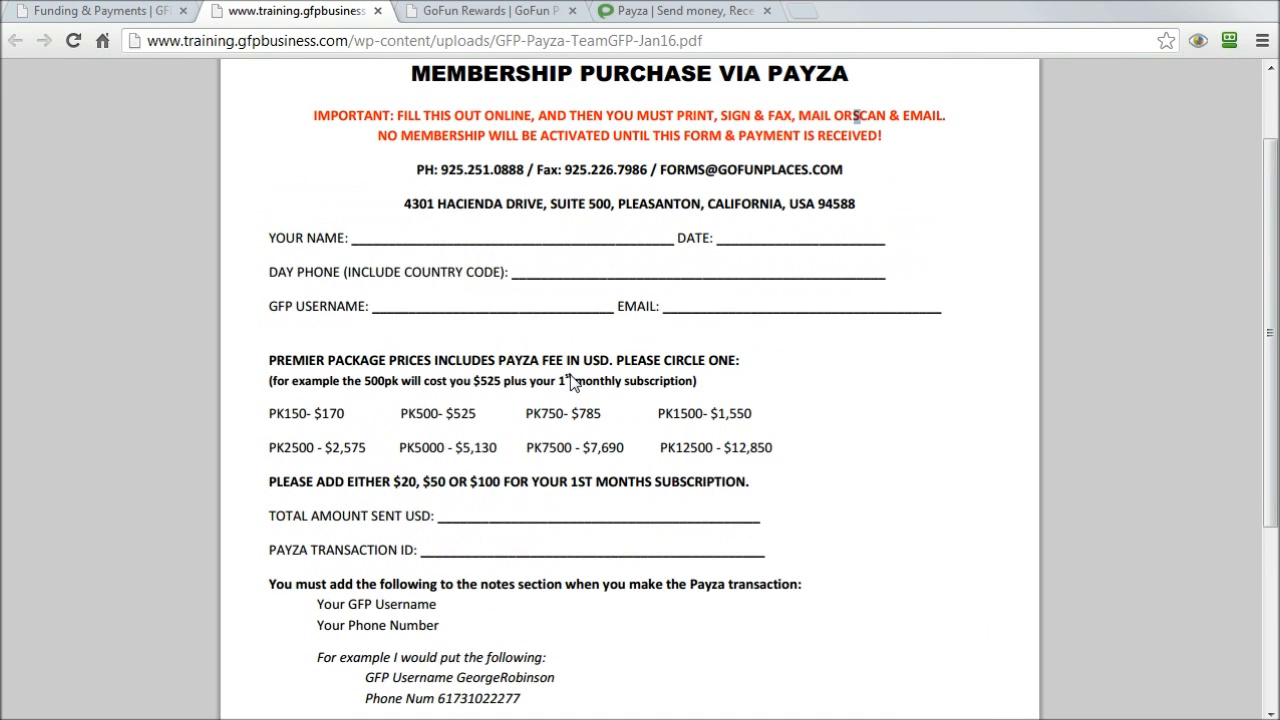
scroll(572, 380, down, 1)
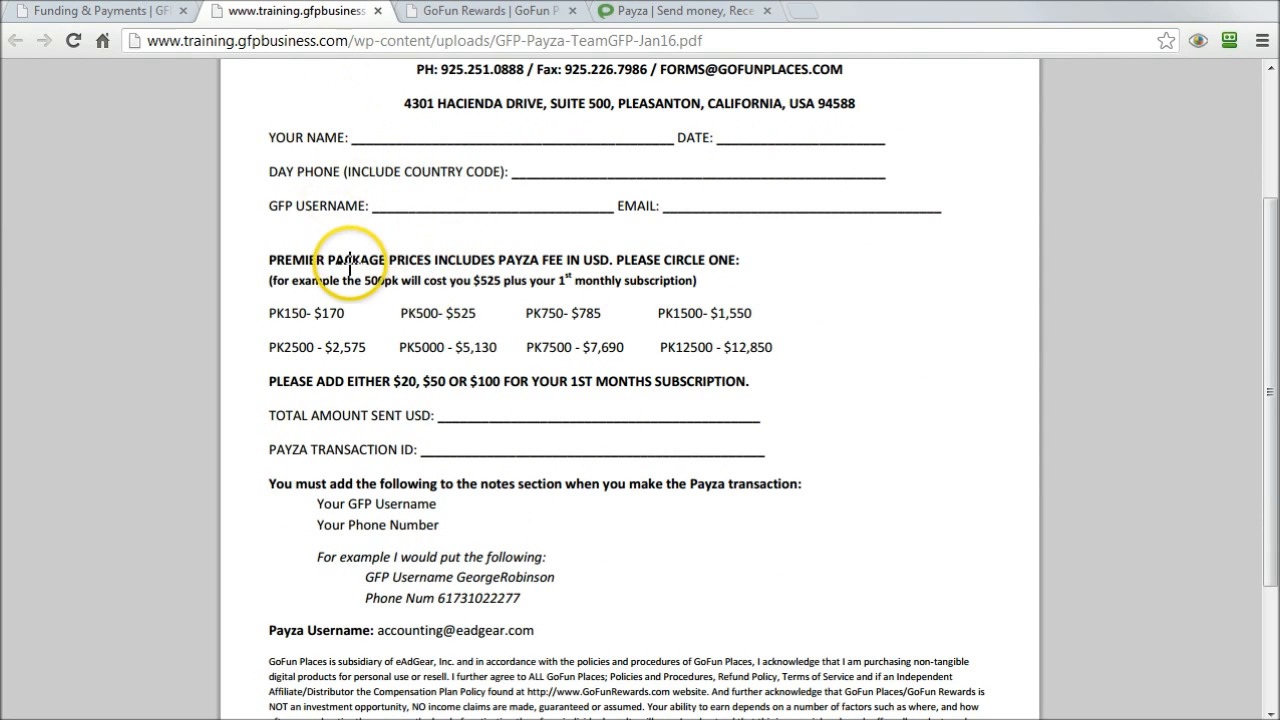
- Handwrite sample entries over the form's name, date, day phone, GFP username and email lines
click(369, 143)
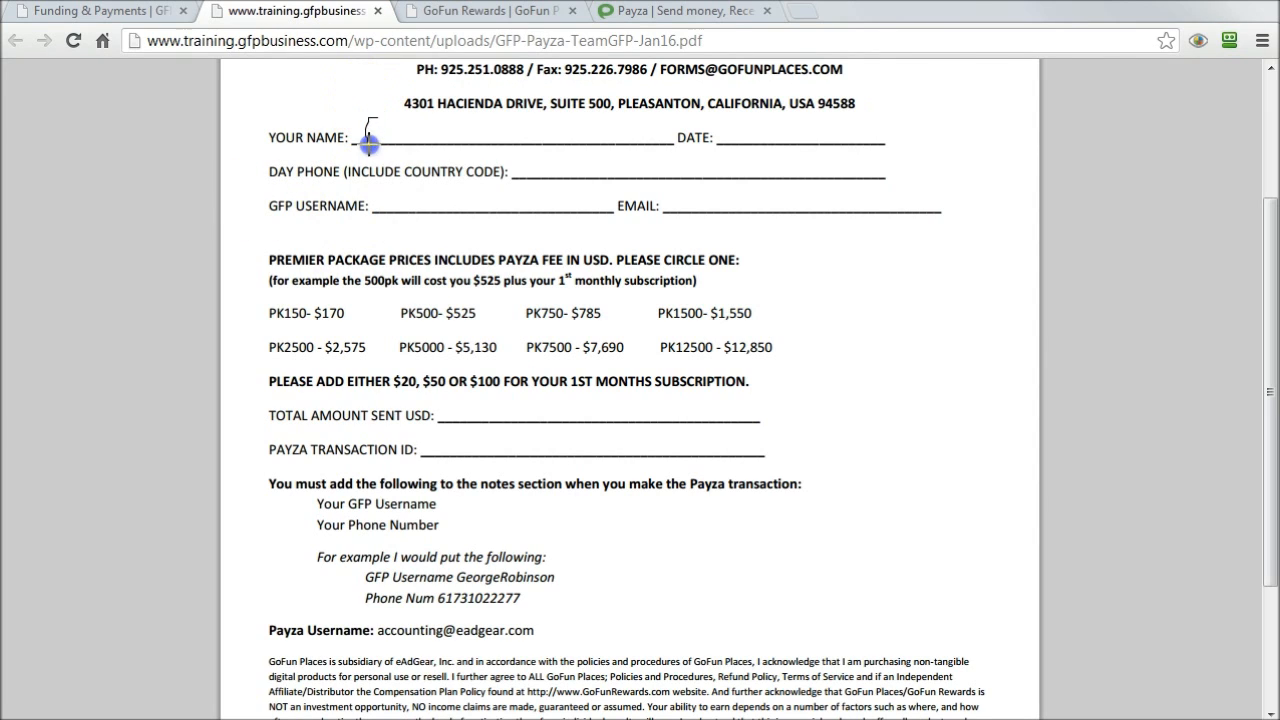
mouse_move(380, 138)
mouse_down()
mouse_move(457, 143)
mouse_move(481, 129)
mouse_move(478, 170)
mouse_move(503, 136)
mouse_move(628, 130)
mouse_up()
mouse_move(737, 123)
mouse_down()
mouse_move(730, 135)
mouse_move(791, 141)
mouse_move(800, 160)
mouse_move(822, 141)
mouse_move(852, 160)
mouse_move(903, 135)
mouse_move(925, 147)
mouse_move(960, 136)
mouse_move(948, 152)
mouse_up()
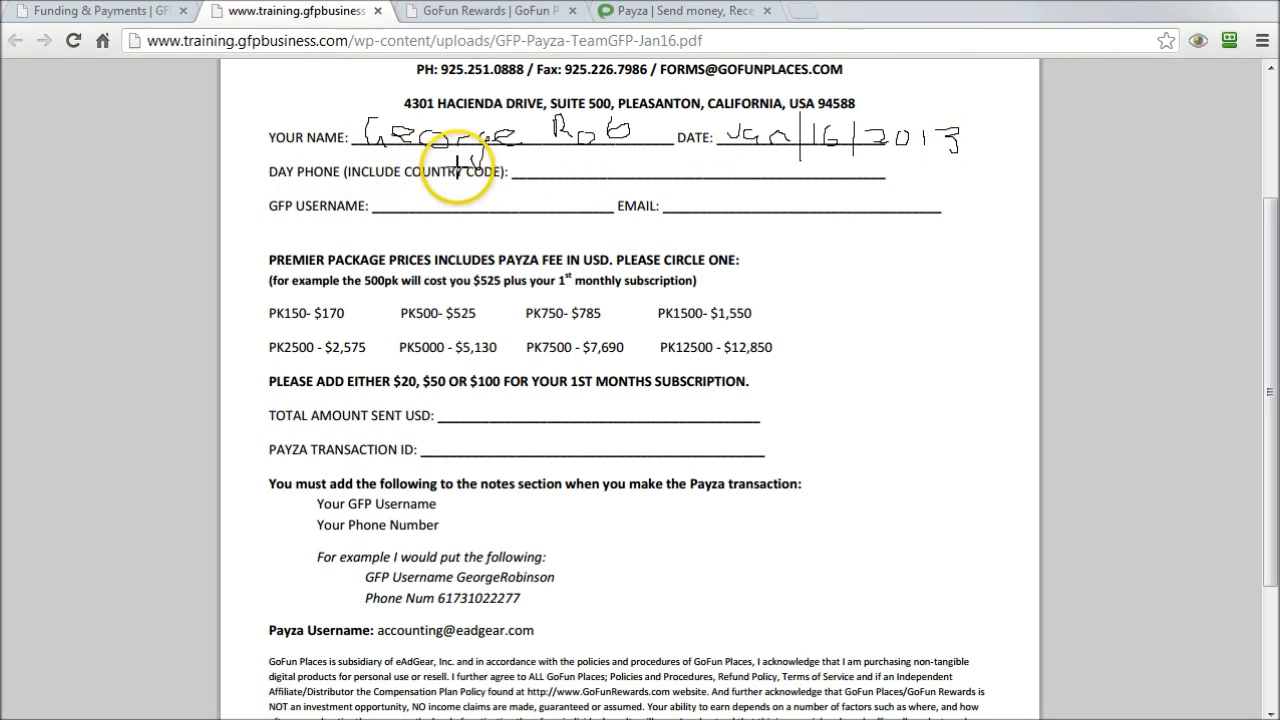
mouse_move(539, 154)
mouse_down()
mouse_move(542, 171)
mouse_move(591, 171)
mouse_move(580, 177)
mouse_move(583, 158)
mouse_move(632, 180)
mouse_move(681, 162)
mouse_move(722, 178)
mouse_move(796, 164)
mouse_up()
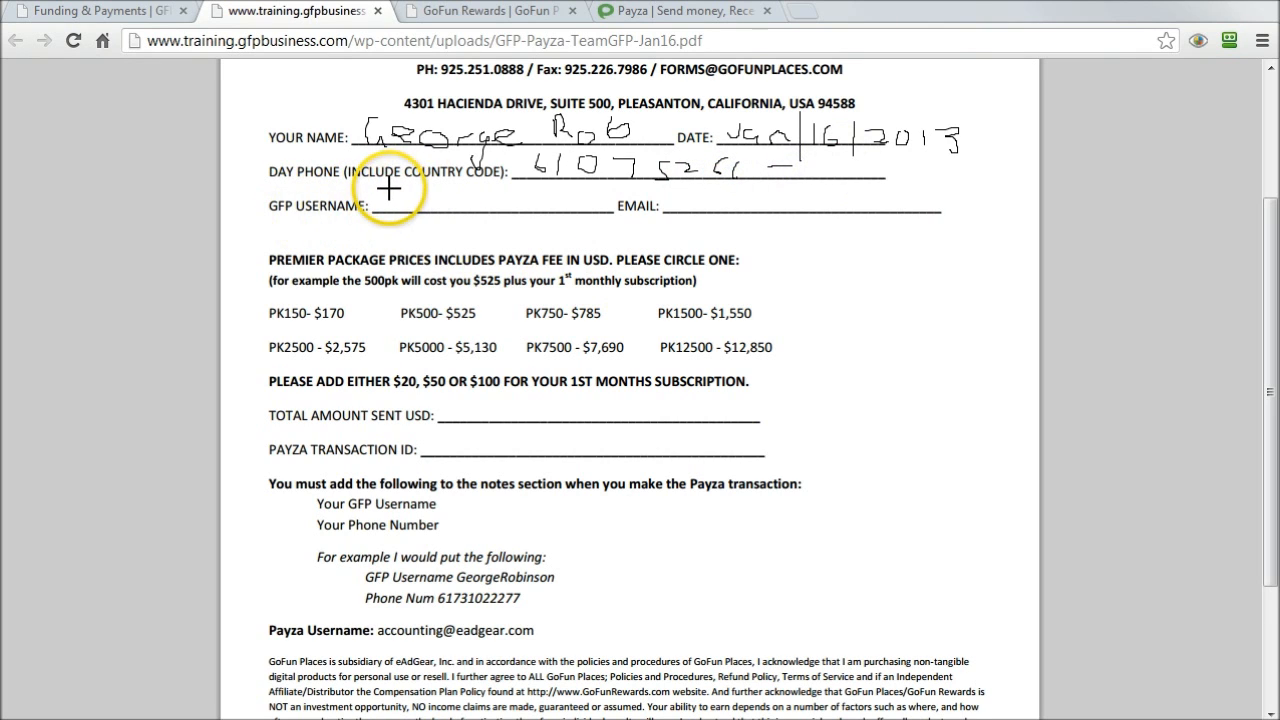
mouse_move(380, 190)
mouse_down()
mouse_move(372, 205)
mouse_move(385, 210)
mouse_move(443, 200)
mouse_move(440, 225)
mouse_move(455, 207)
mouse_move(508, 198)
mouse_move(557, 207)
mouse_up()
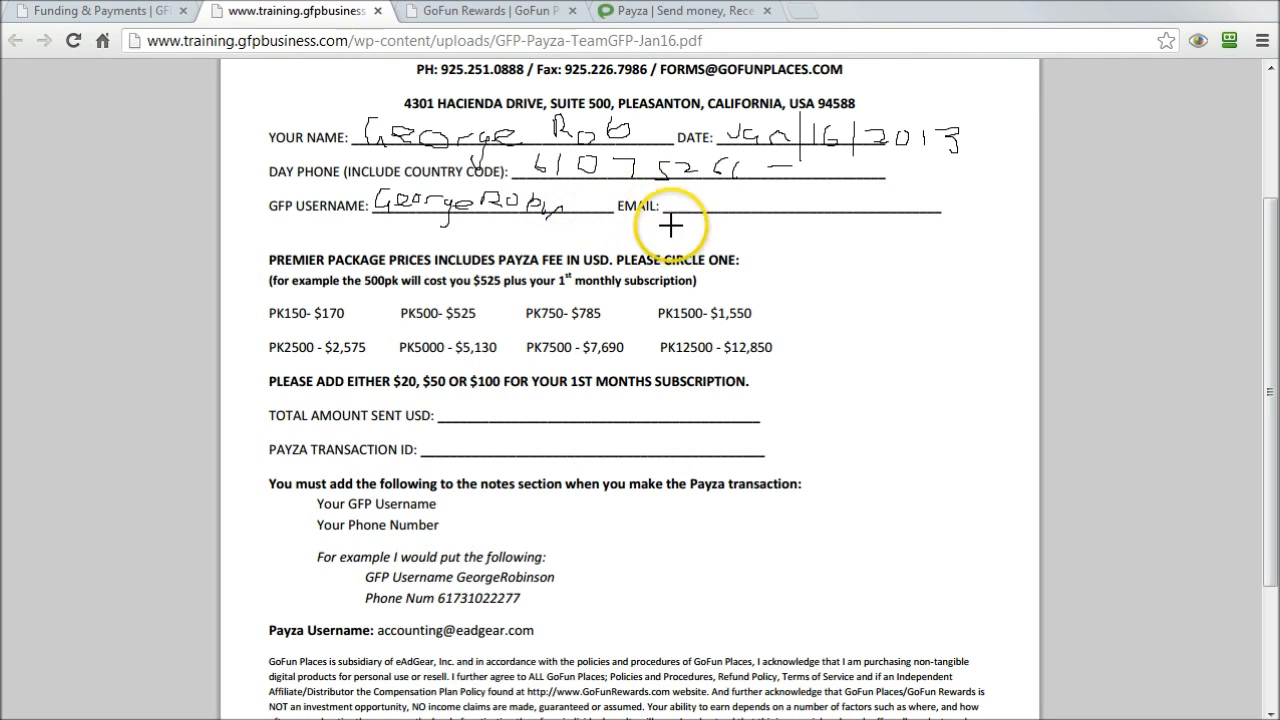
drag(686, 196, 688, 197)
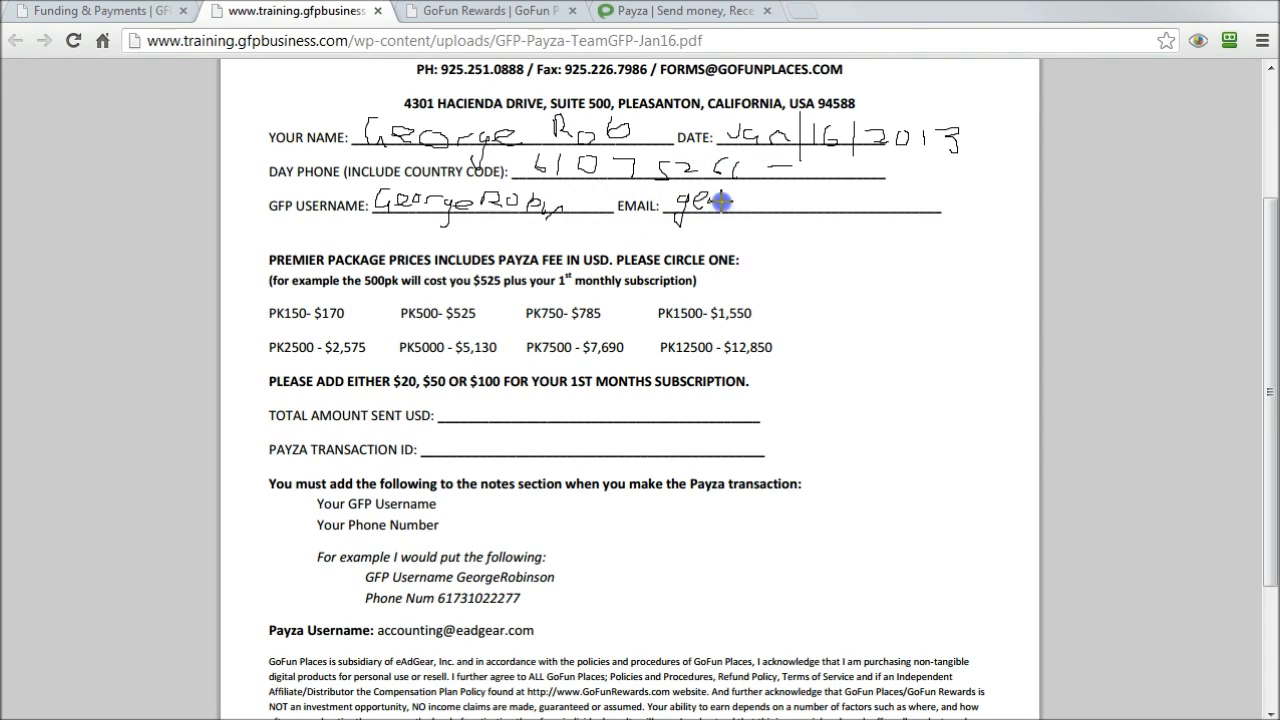
drag(764, 204, 766, 208)
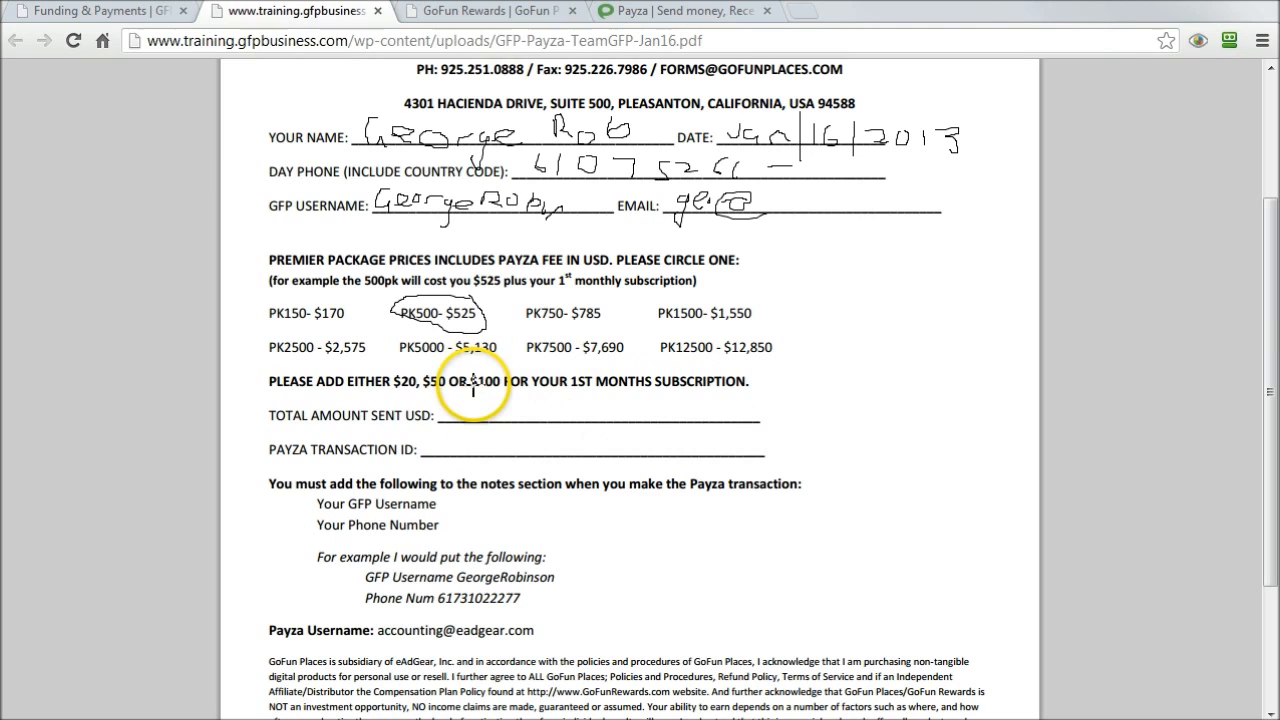
- Circle the $100 monthly subscription and handwrite 625 on the total amount line
mouse_move(499, 371)
mouse_down()
mouse_move(474, 368)
mouse_move(503, 376)
mouse_up()
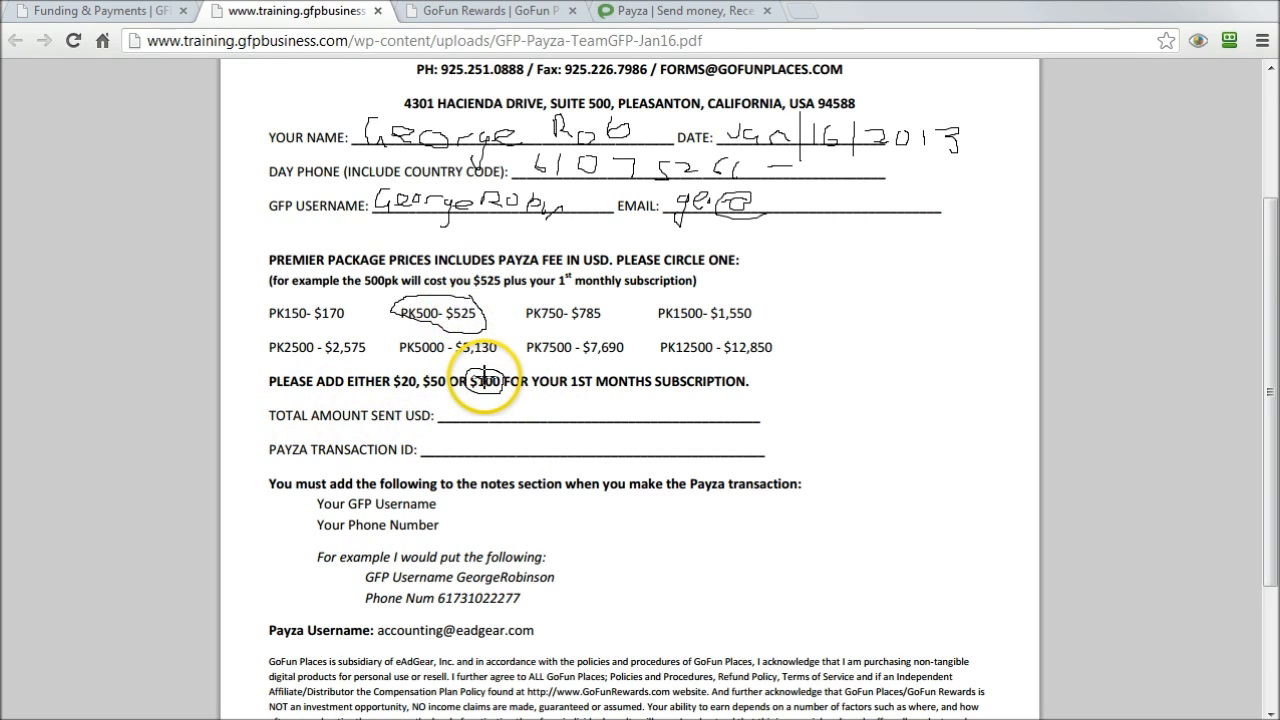
drag(493, 393, 486, 424)
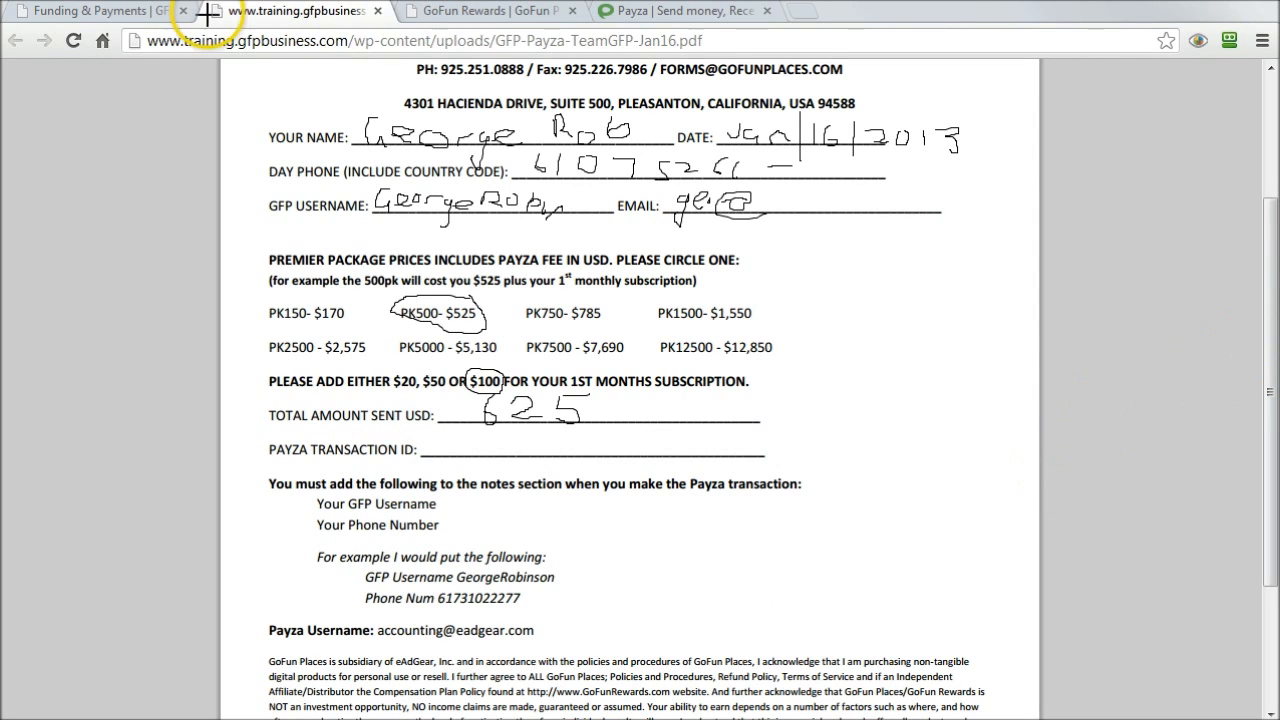
- Handwrite the printed name, GFP username and authorized signature at the form's end, and clear all the handwriting
scroll(371, 600, down, 4)
drag(371, 603, 380, 613)
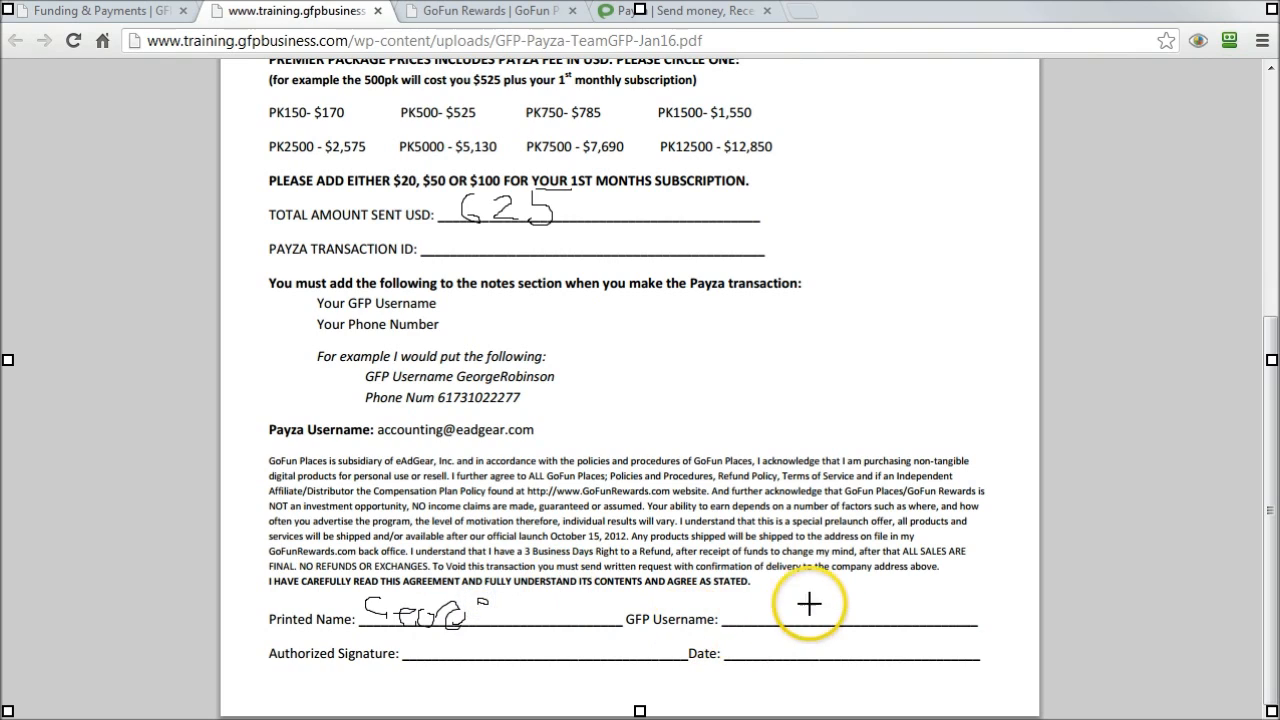
drag(746, 598, 748, 617)
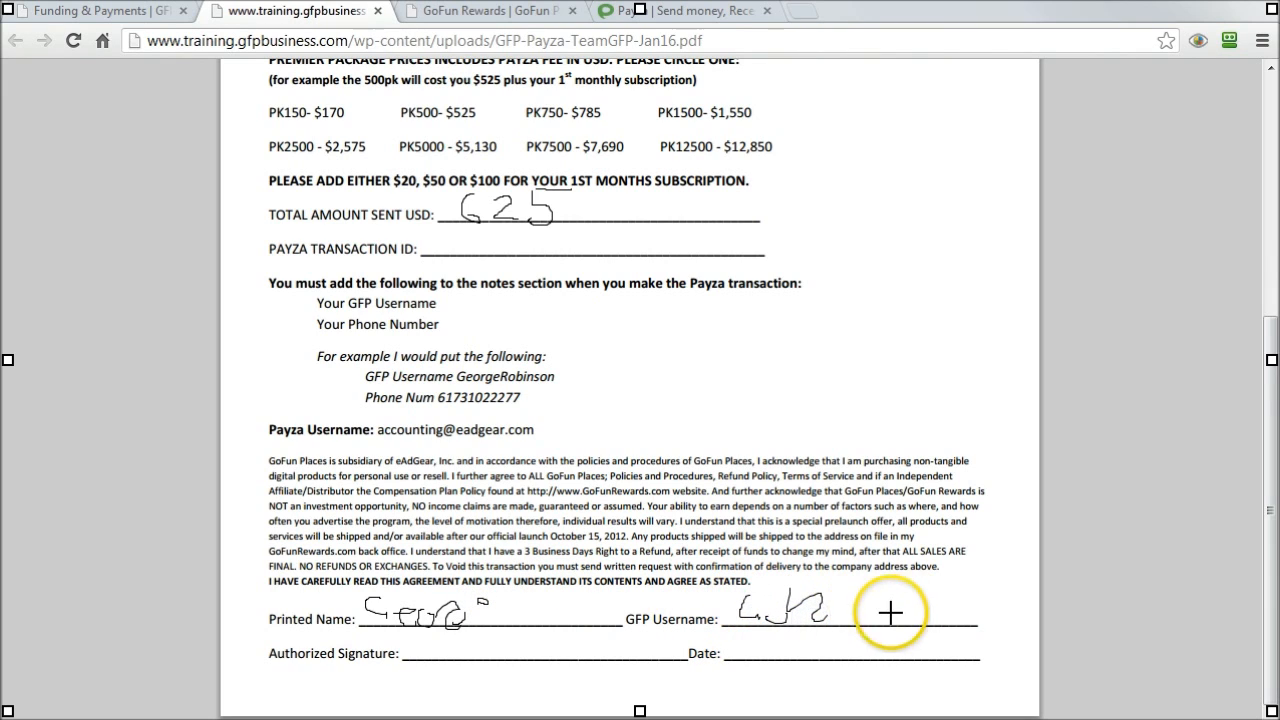
mouse_move(461, 643)
mouse_down()
mouse_move(415, 650)
mouse_move(474, 632)
mouse_up()
drag(577, 679, 585, 677)
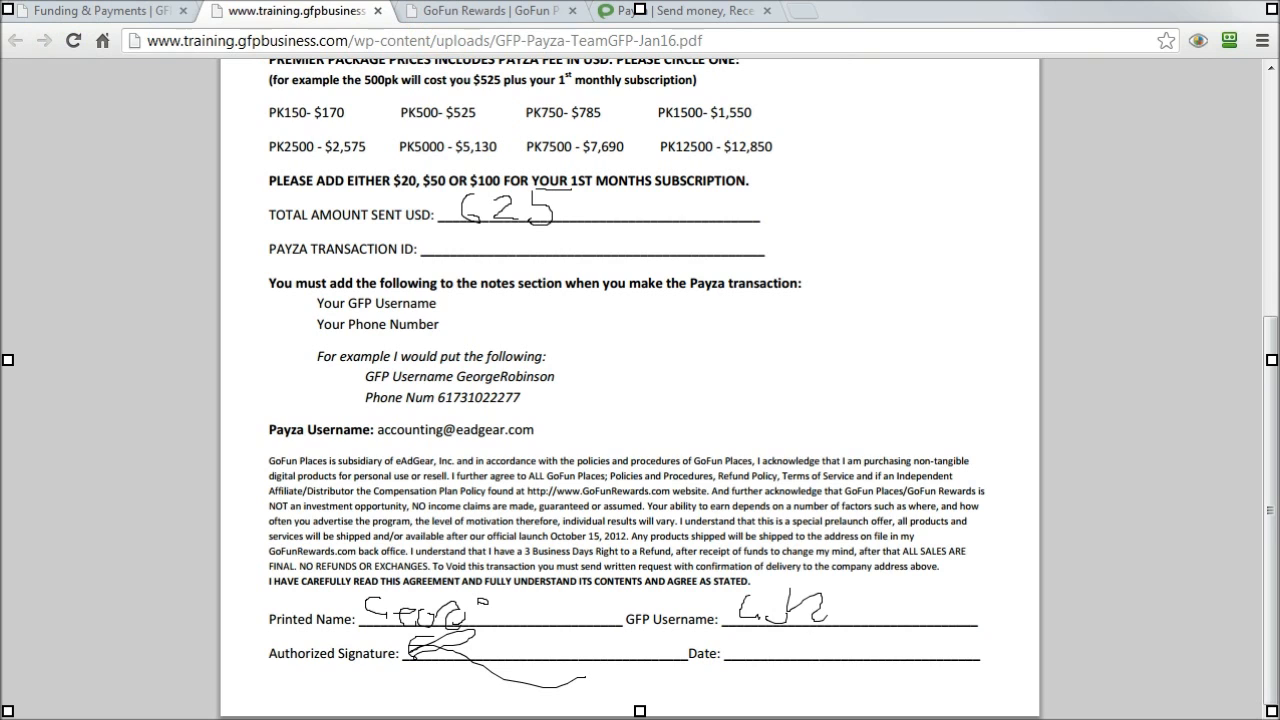
key(Escape)
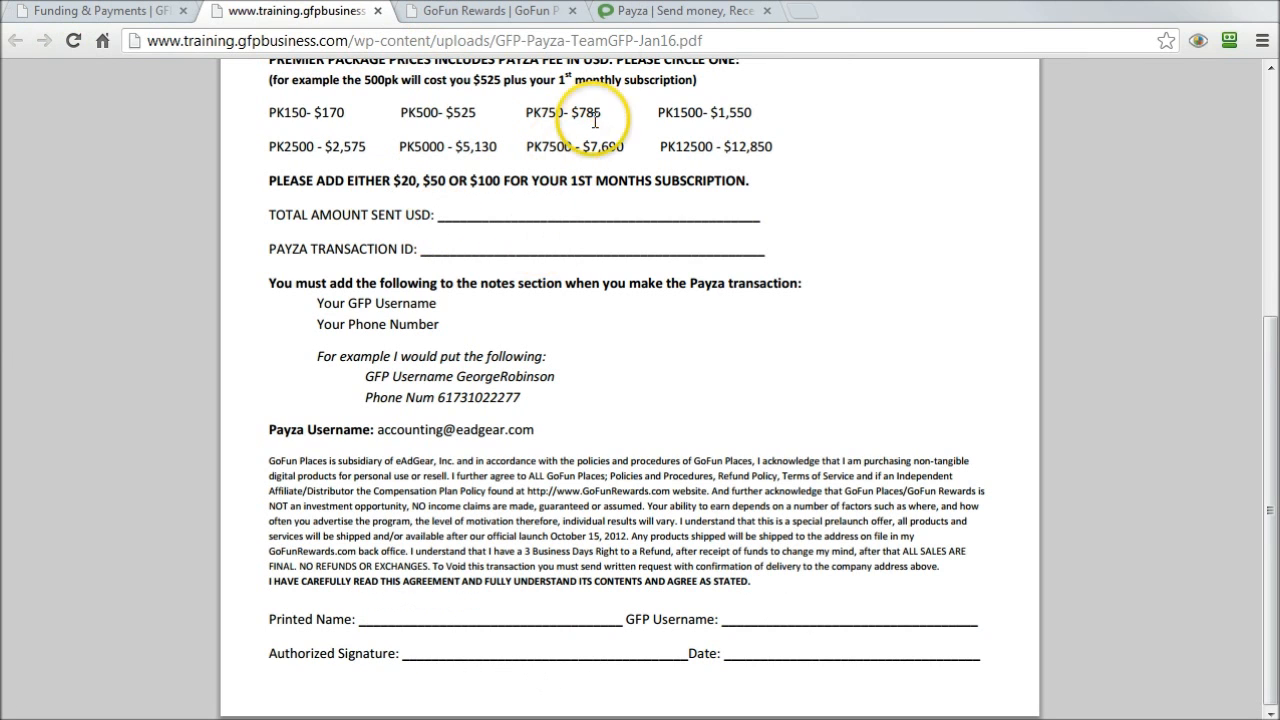
- Switch to the Payza site and log in with the email and password filled from the account owner's saved passcard
click(660, 14)
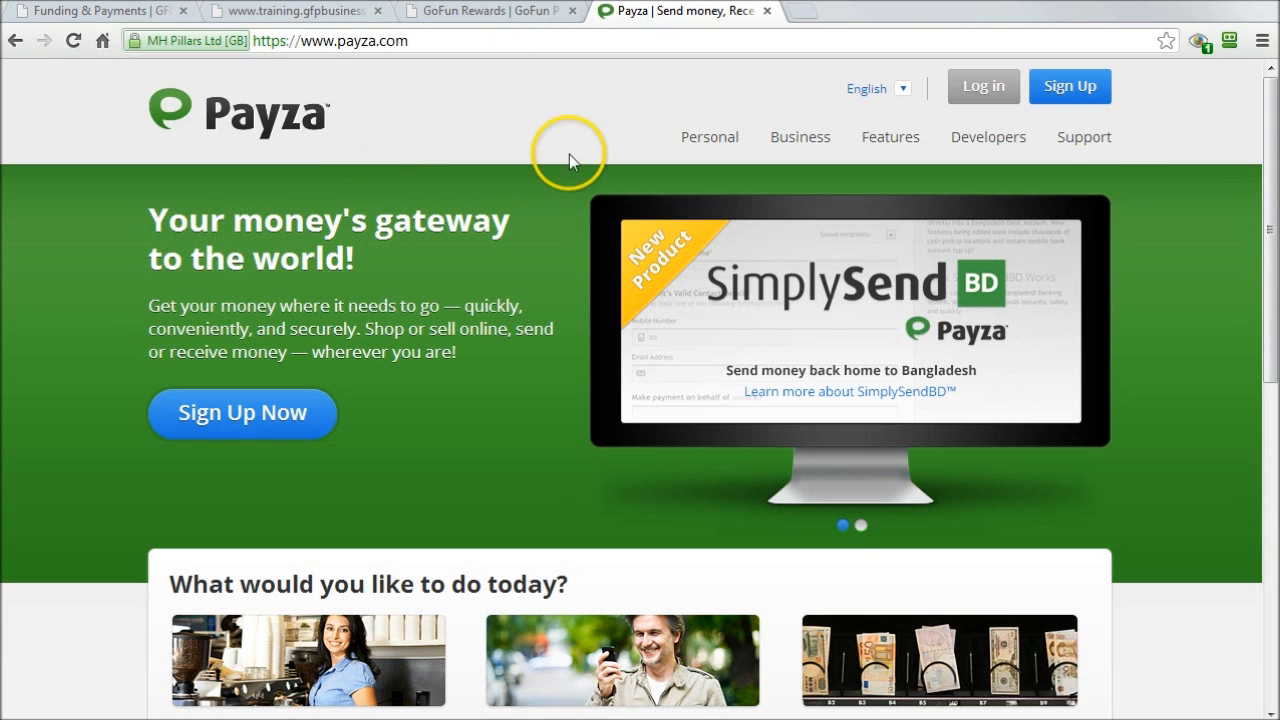
click(988, 87)
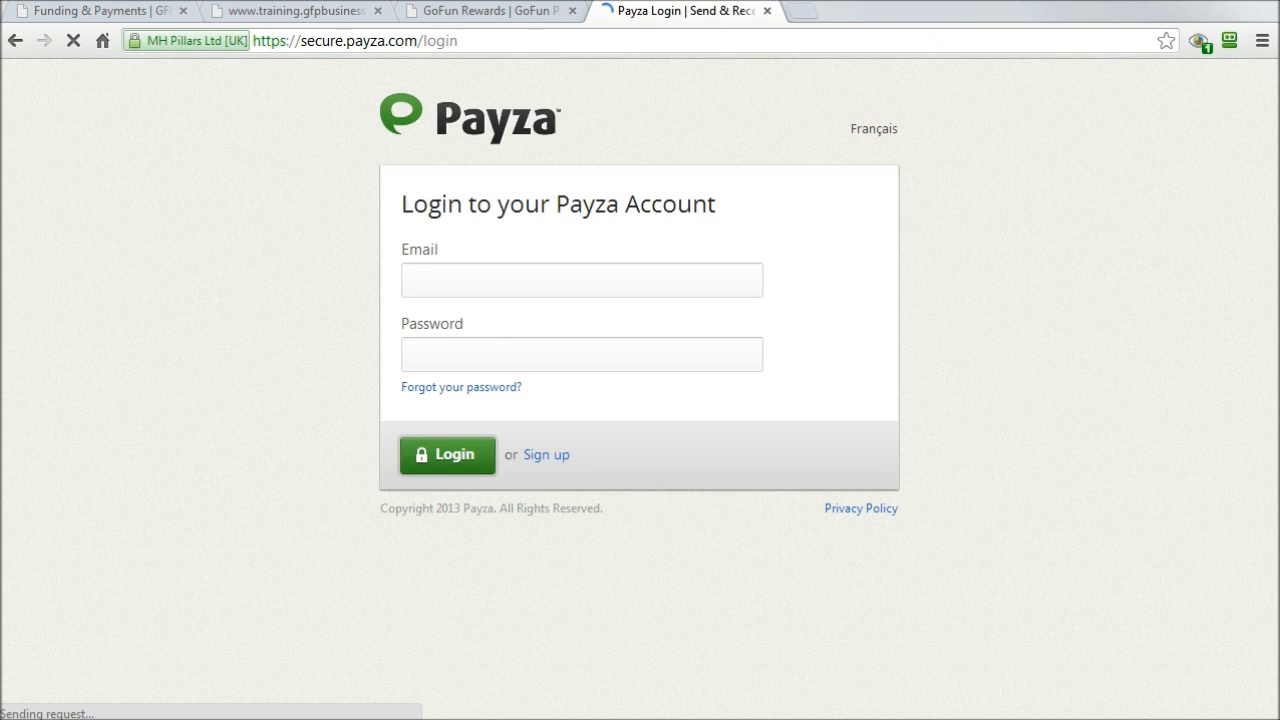
click(528, 466)
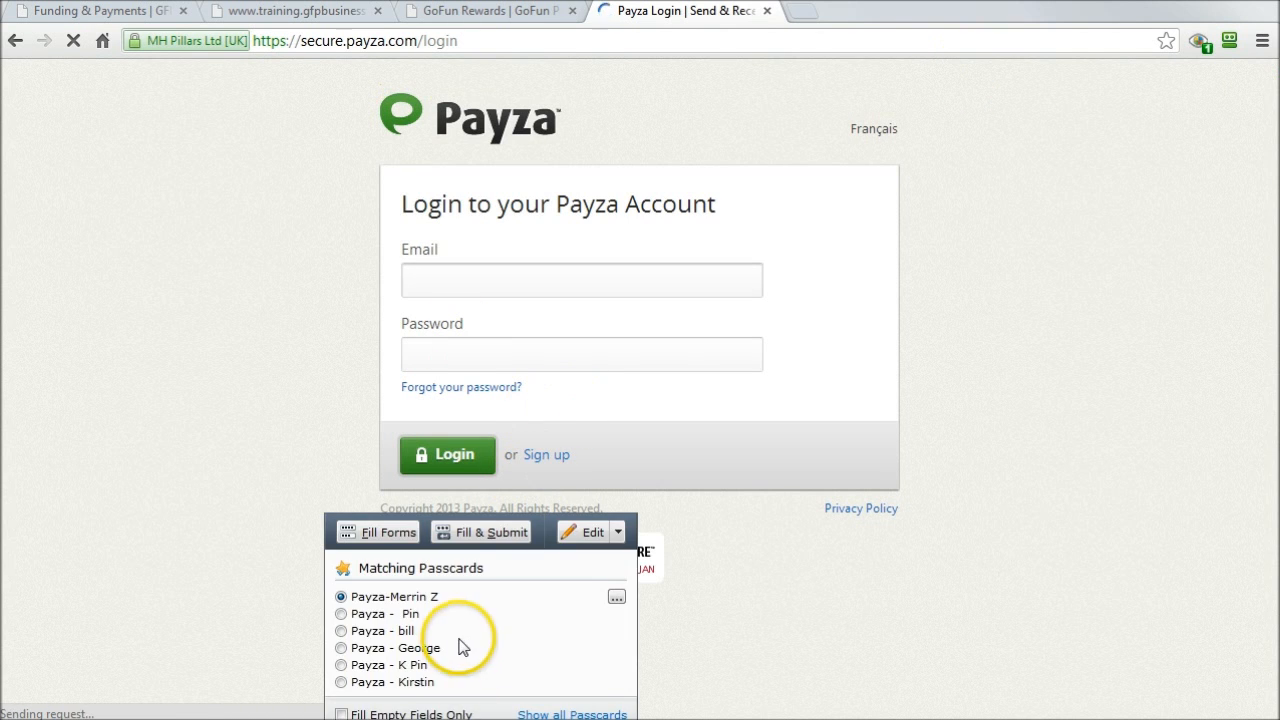
click(345, 648)
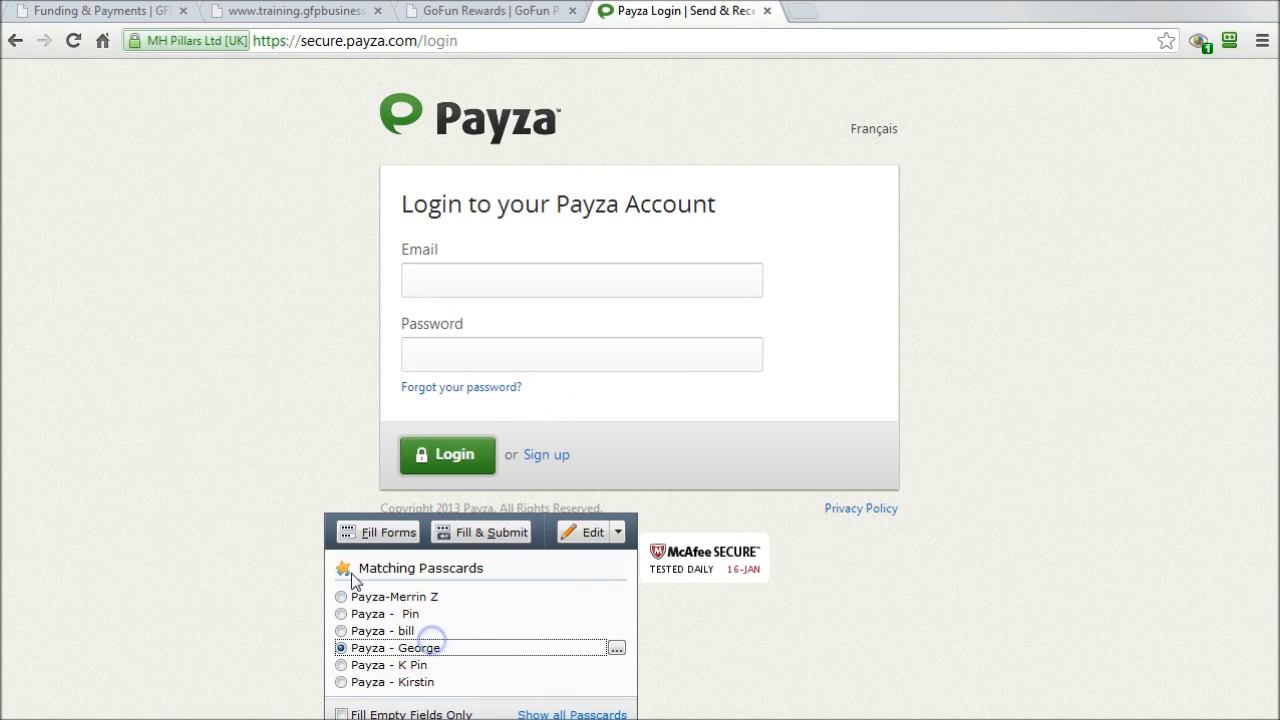
click(370, 532)
click(447, 454)
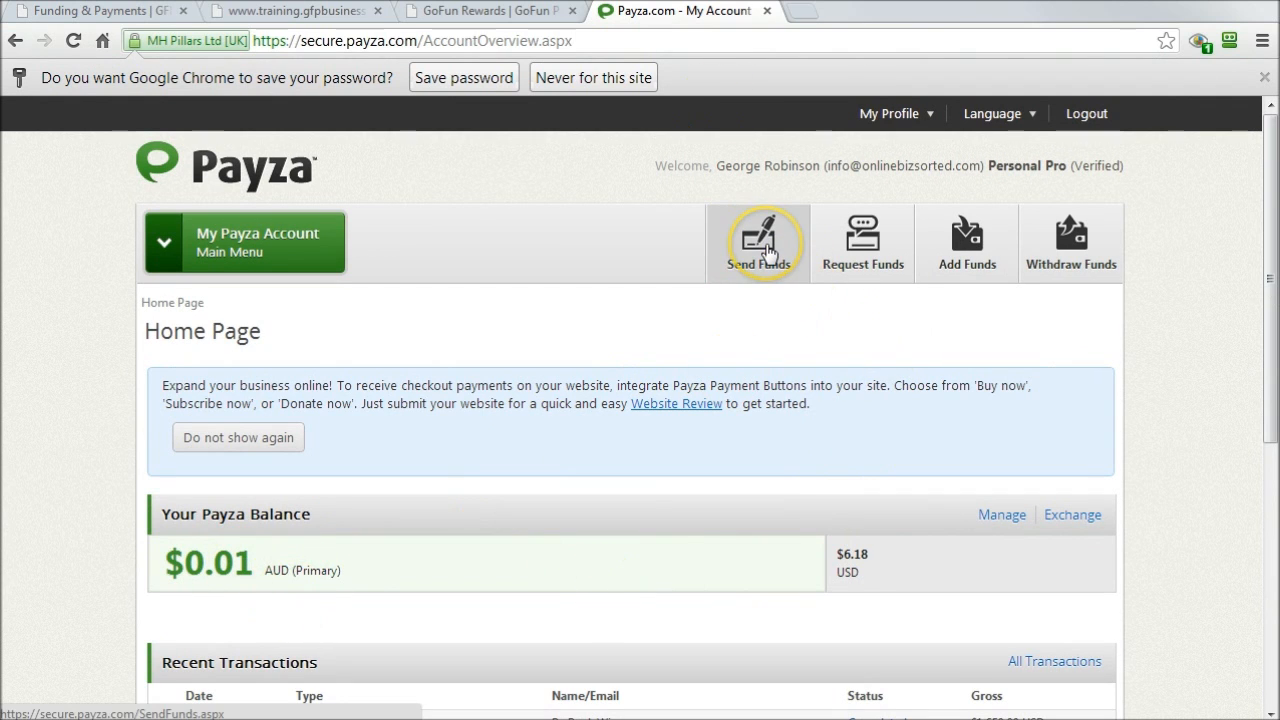
- Open the Send Funds form and make its recipient email field ready for entry
click(766, 251)
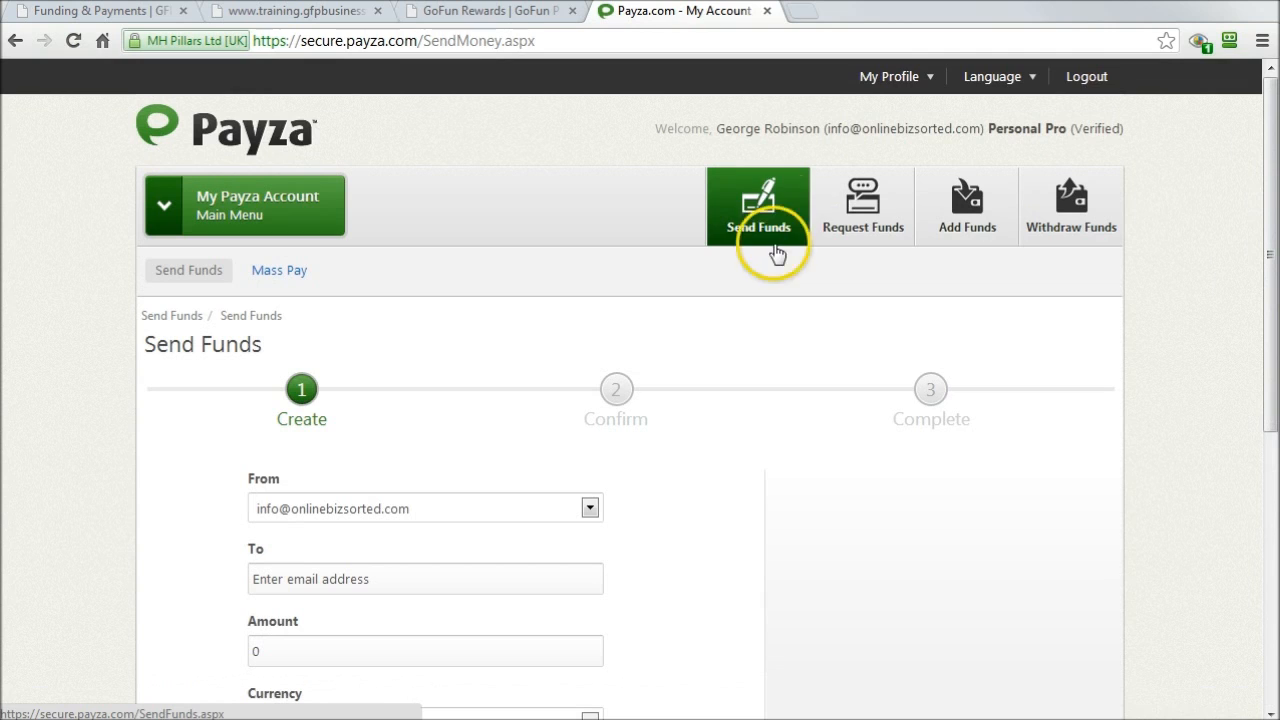
scroll(740, 232, down, 2)
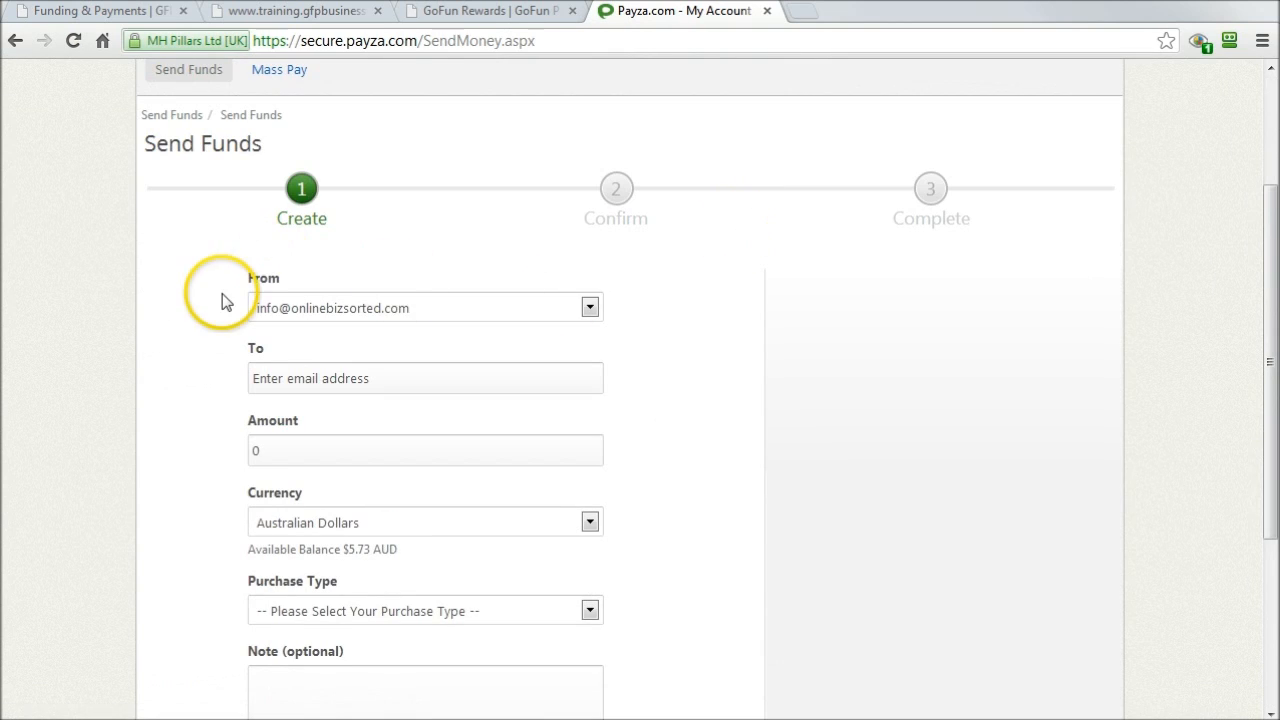
click(398, 372)
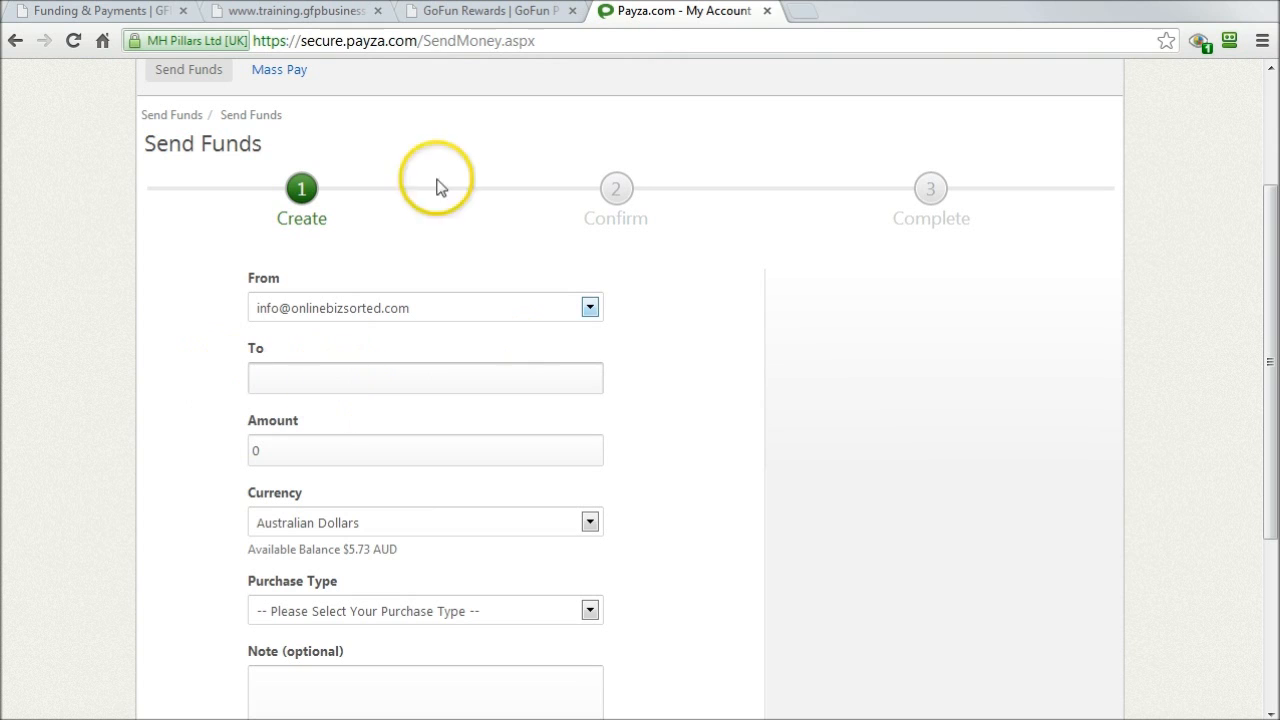
- Switch to the membership purchase form PDF and copy the Payza username line holding the recipient's email
click(488, 12)
click(310, 12)
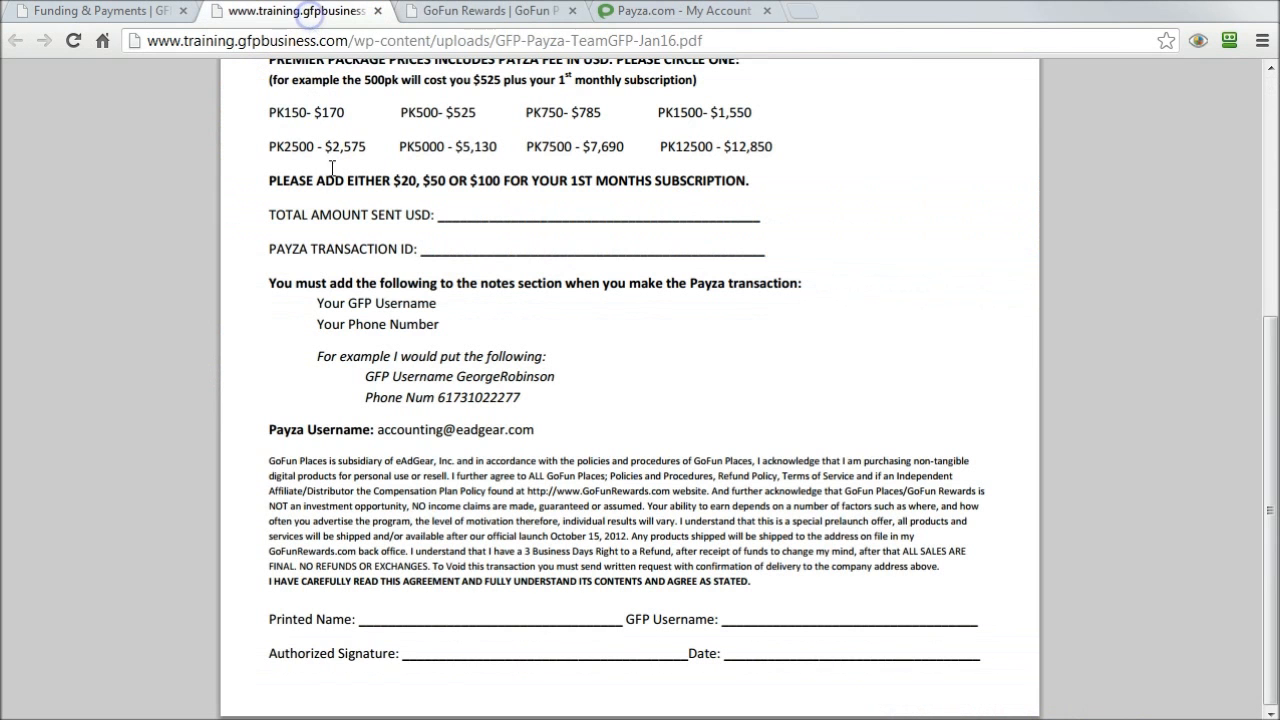
click(380, 431)
click(815, 298)
click(527, 439)
click(495, 433)
drag(318, 430, 570, 434)
key(ctrl+c)
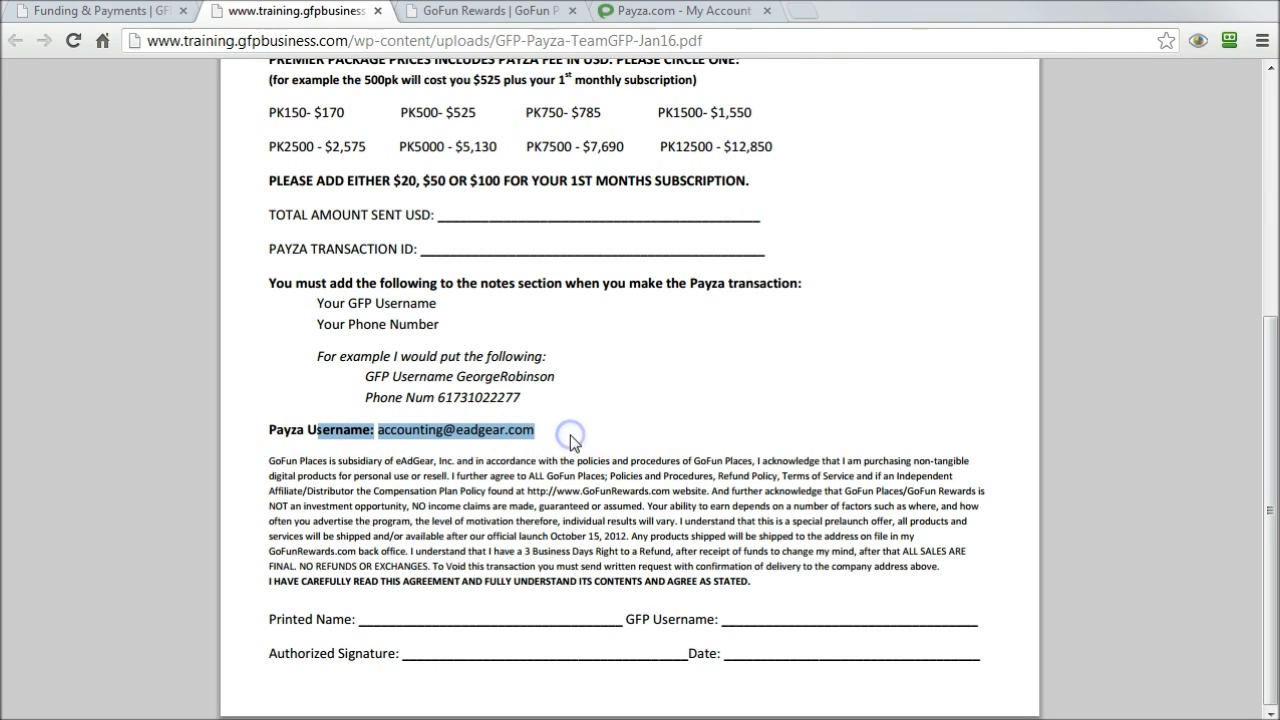
- Paste the copied text as the Send Funds recipient and delete the leftover label before the email address
click(698, 14)
key(ctrl+v)
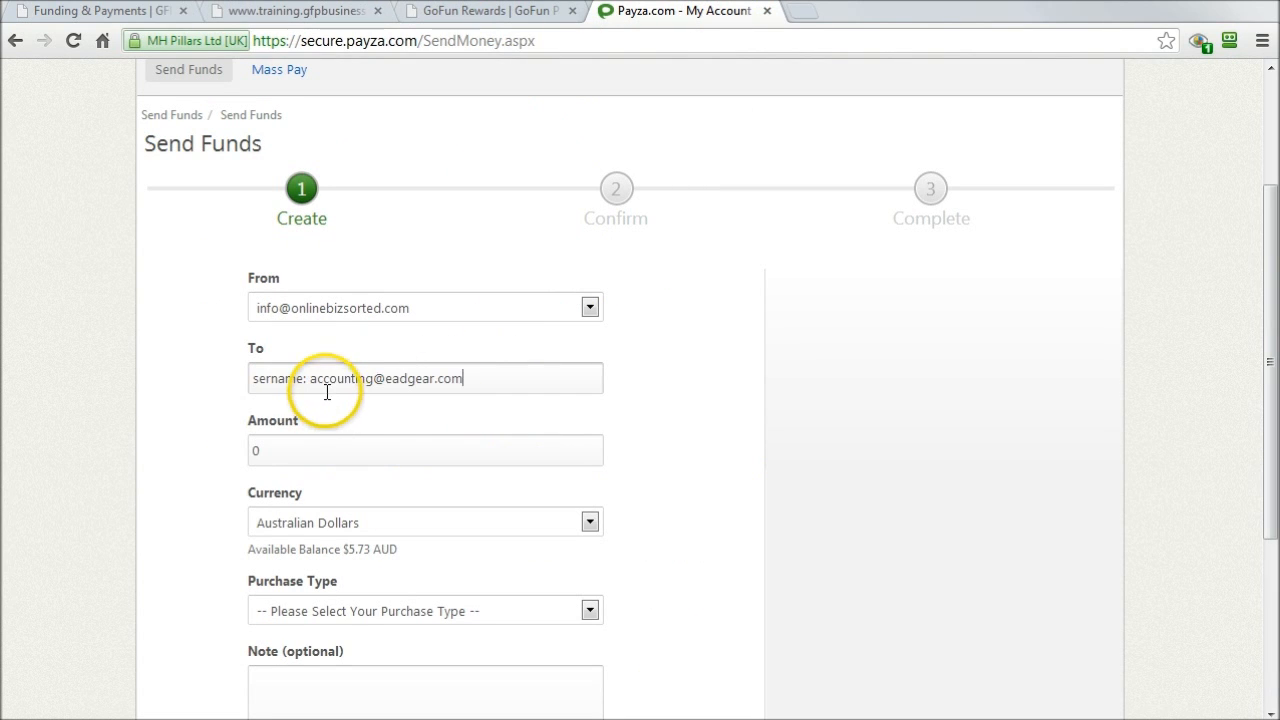
drag(312, 382, 178, 393)
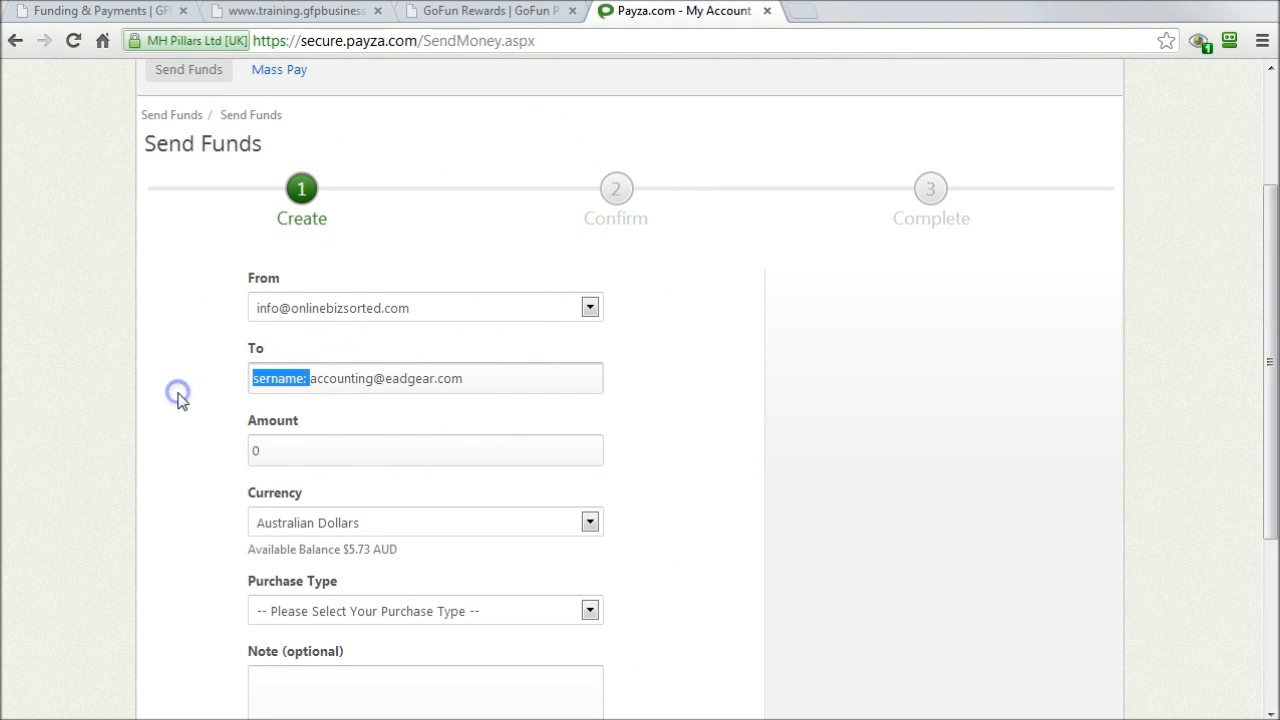
key(BackSpace)
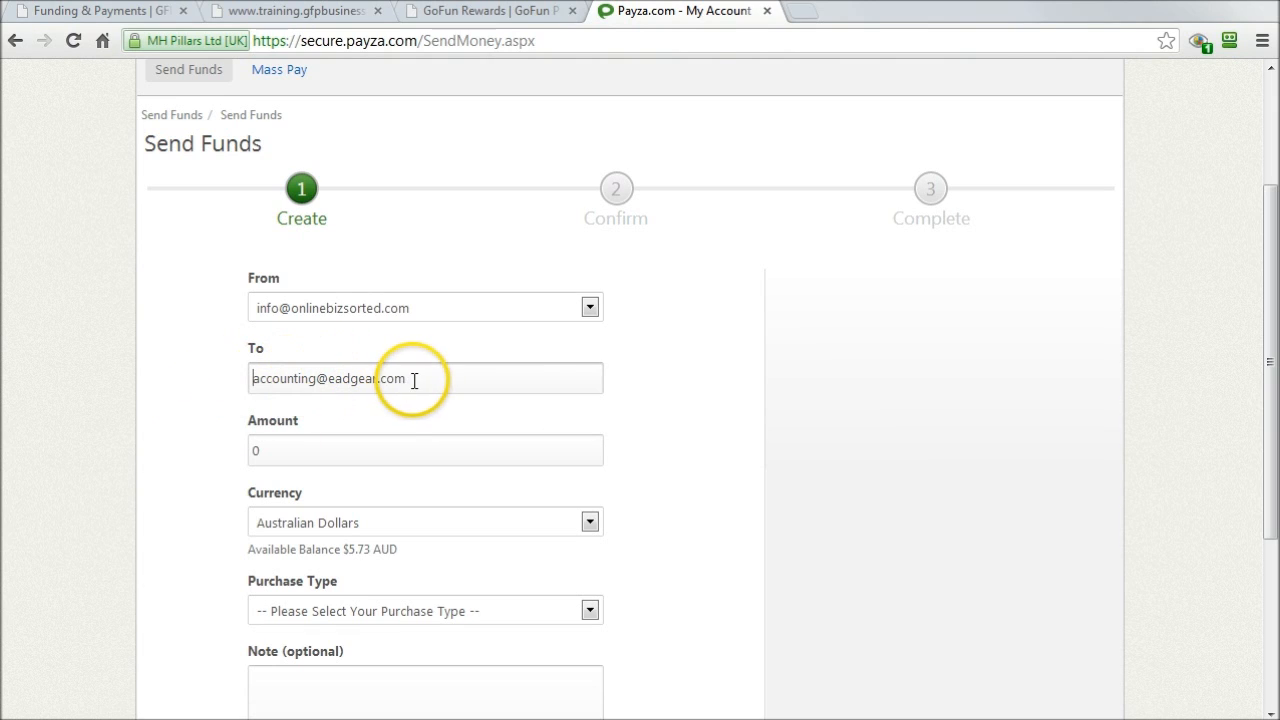
- Check the package prices on the purchase form and set the payment amount to 625
click(306, 446)
click(238, 451)
click(305, 12)
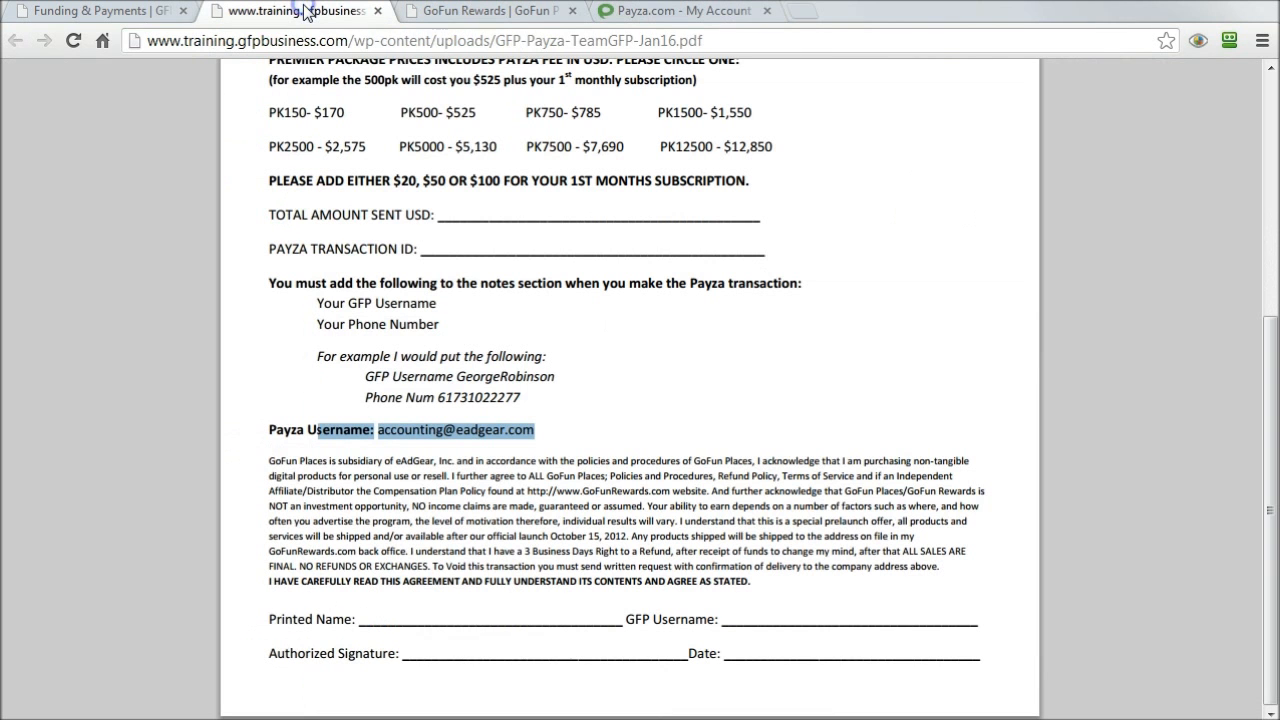
scroll(520, 210, up, 2)
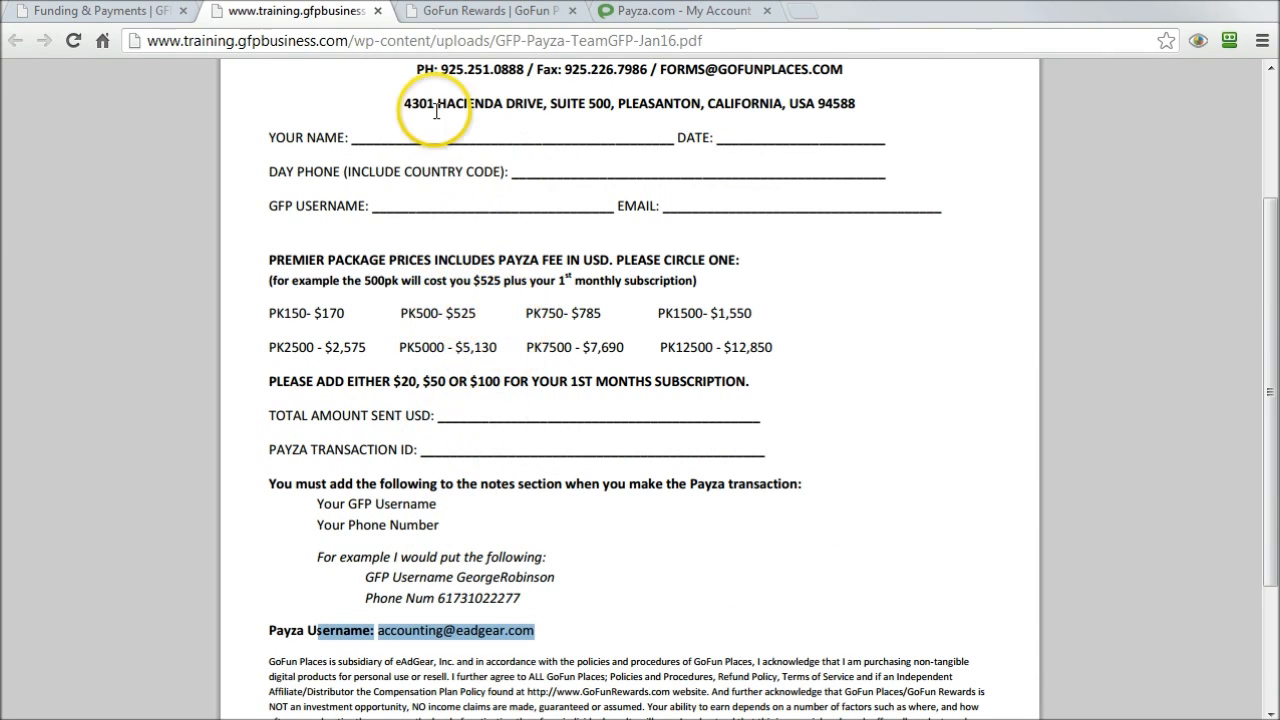
click(700, 11)
drag(300, 445, 245, 457)
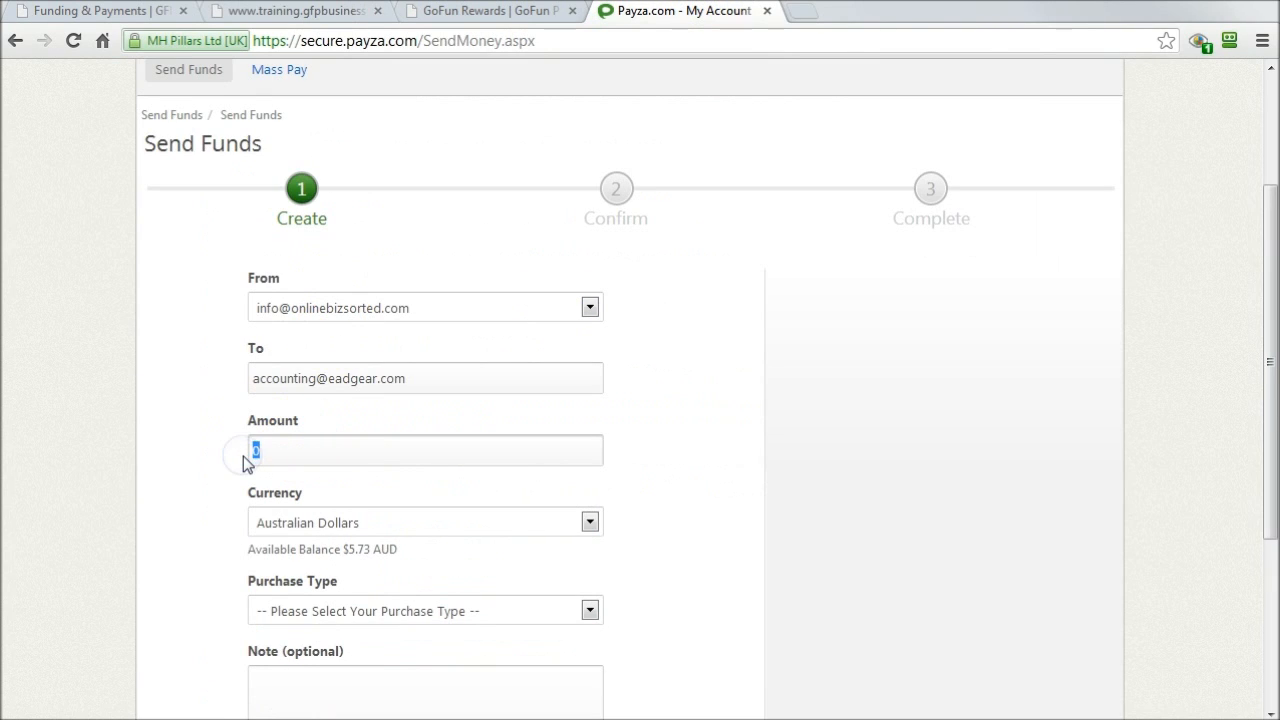
text(625)
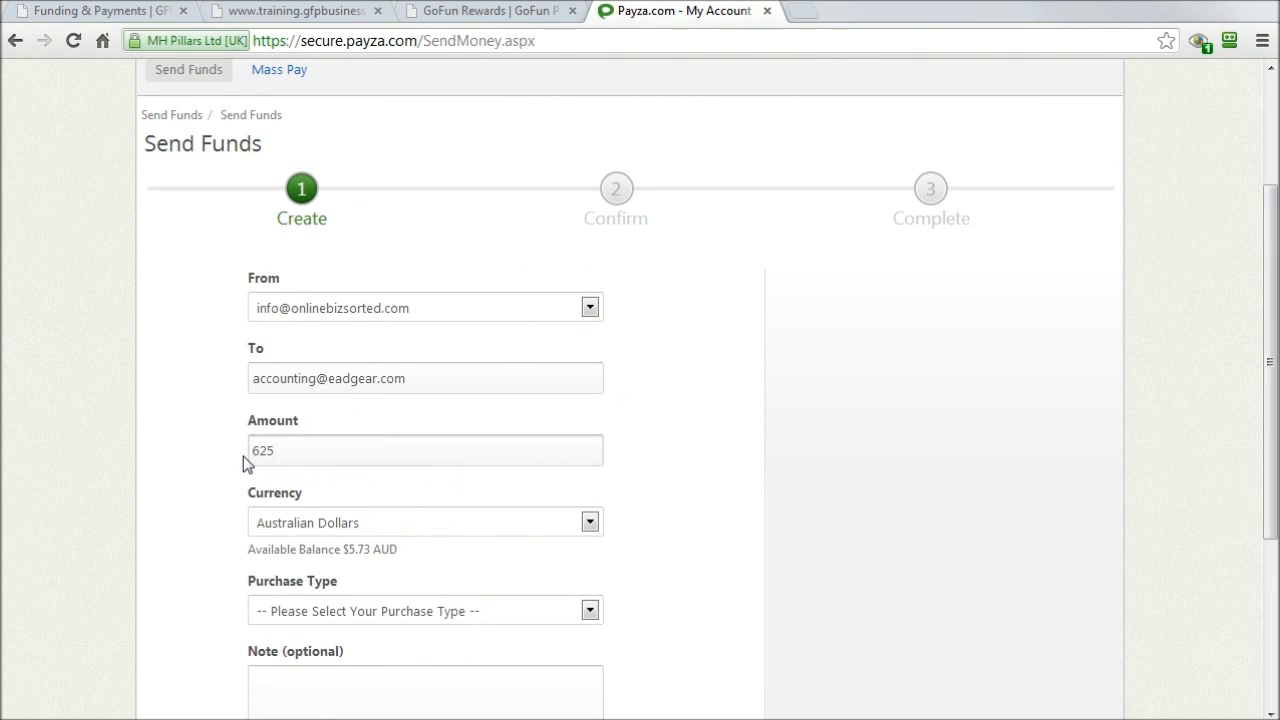
- Set the payment currency to U.S. Dollars and the purchase type to Goods
click(363, 522)
click(287, 564)
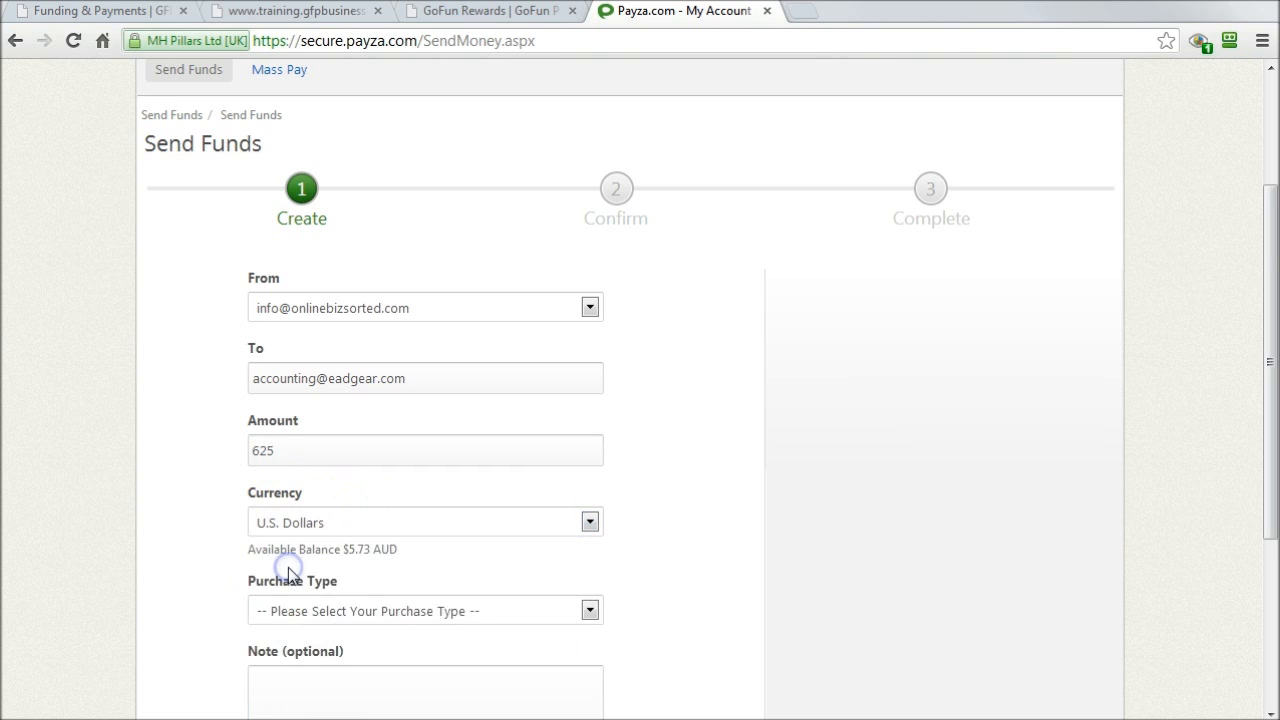
scroll(815, 550, down, 4)
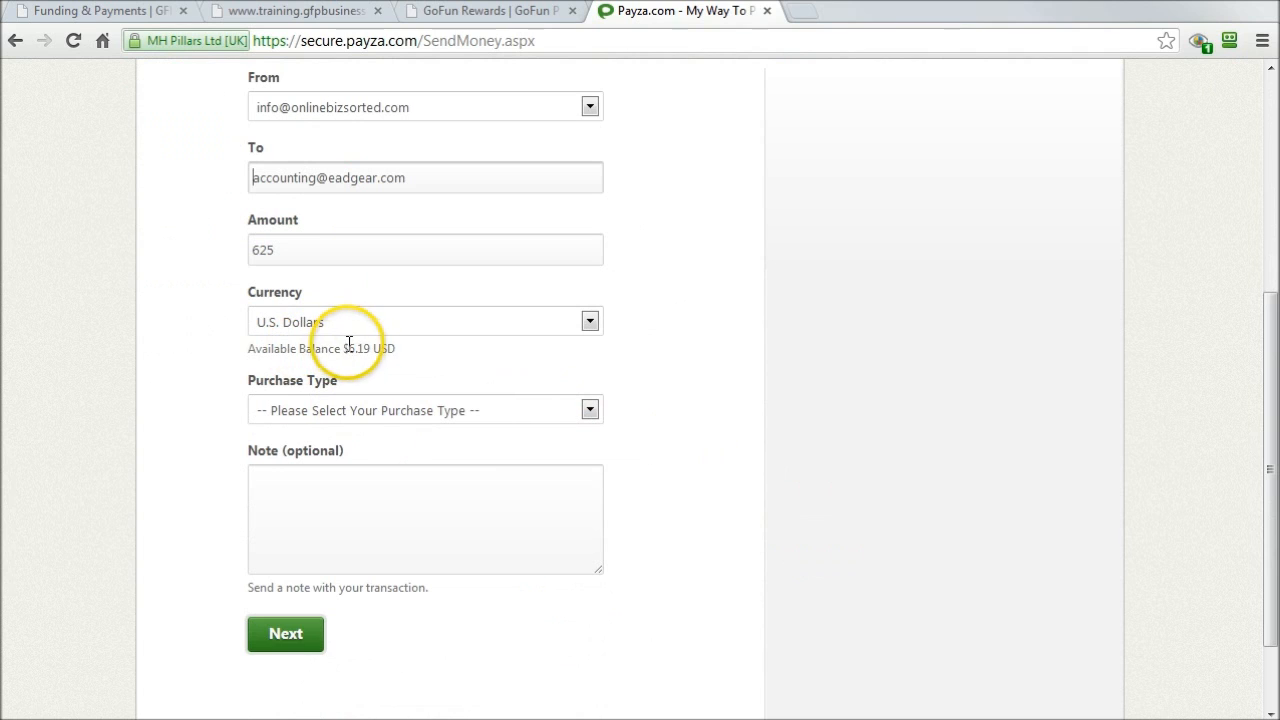
click(362, 412)
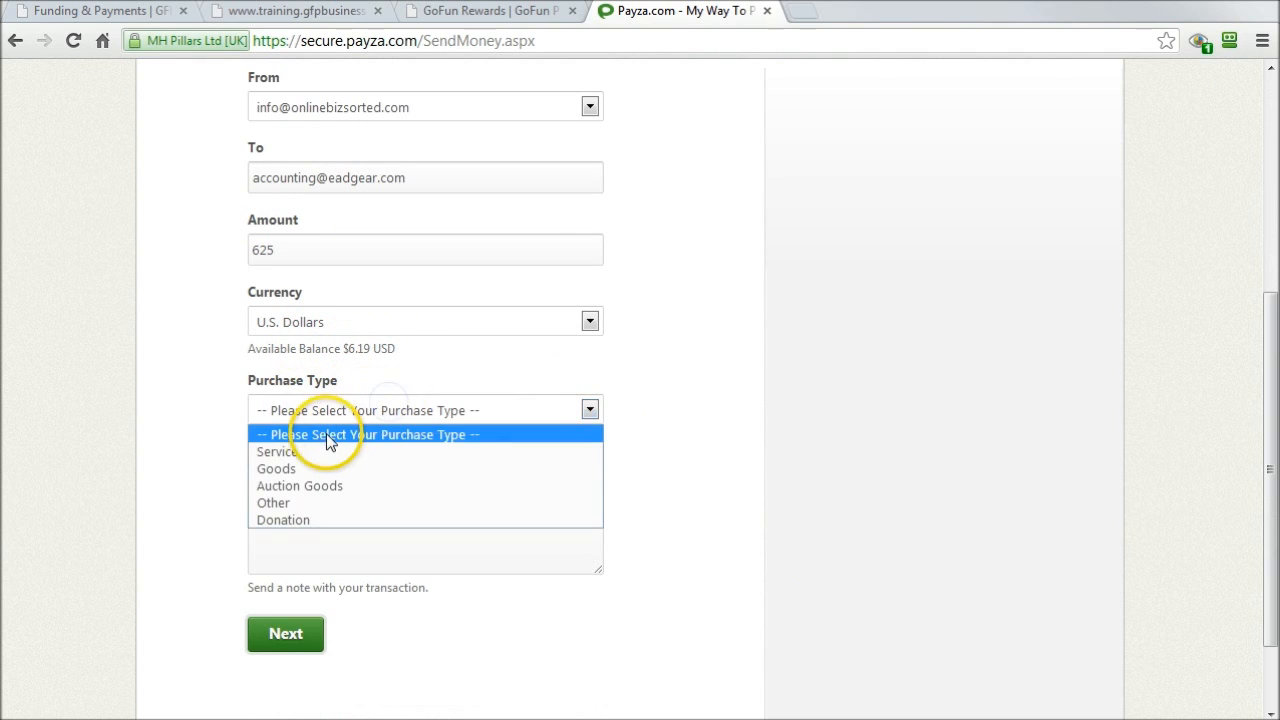
click(289, 468)
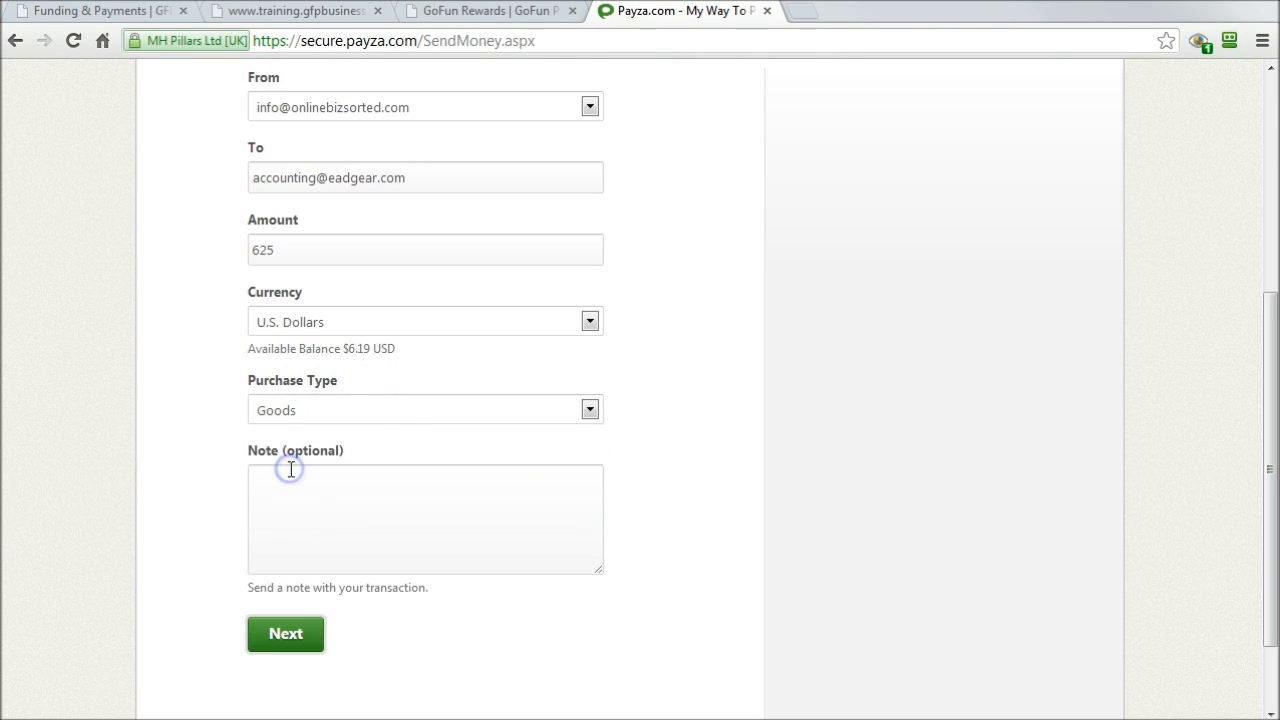
- Copy the "Your GFP Username" and "Your Phone Number" lines from the purchase form into the payment note
click(302, 497)
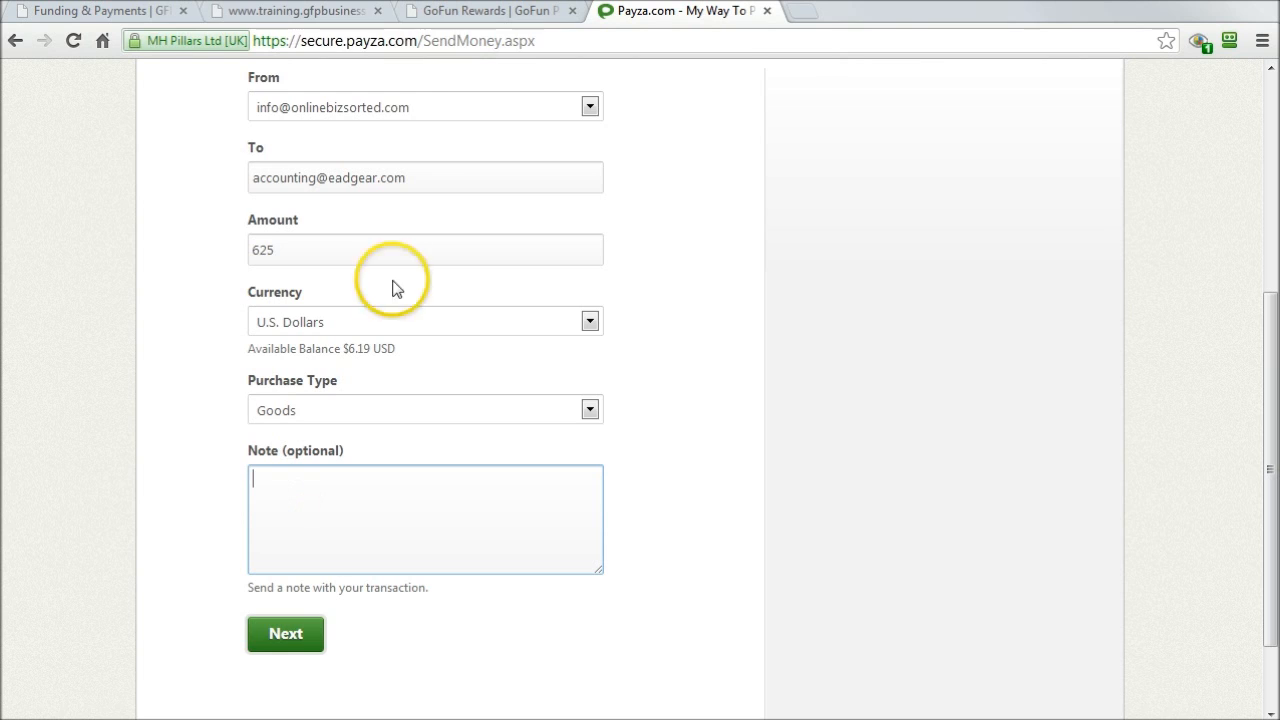
click(330, 13)
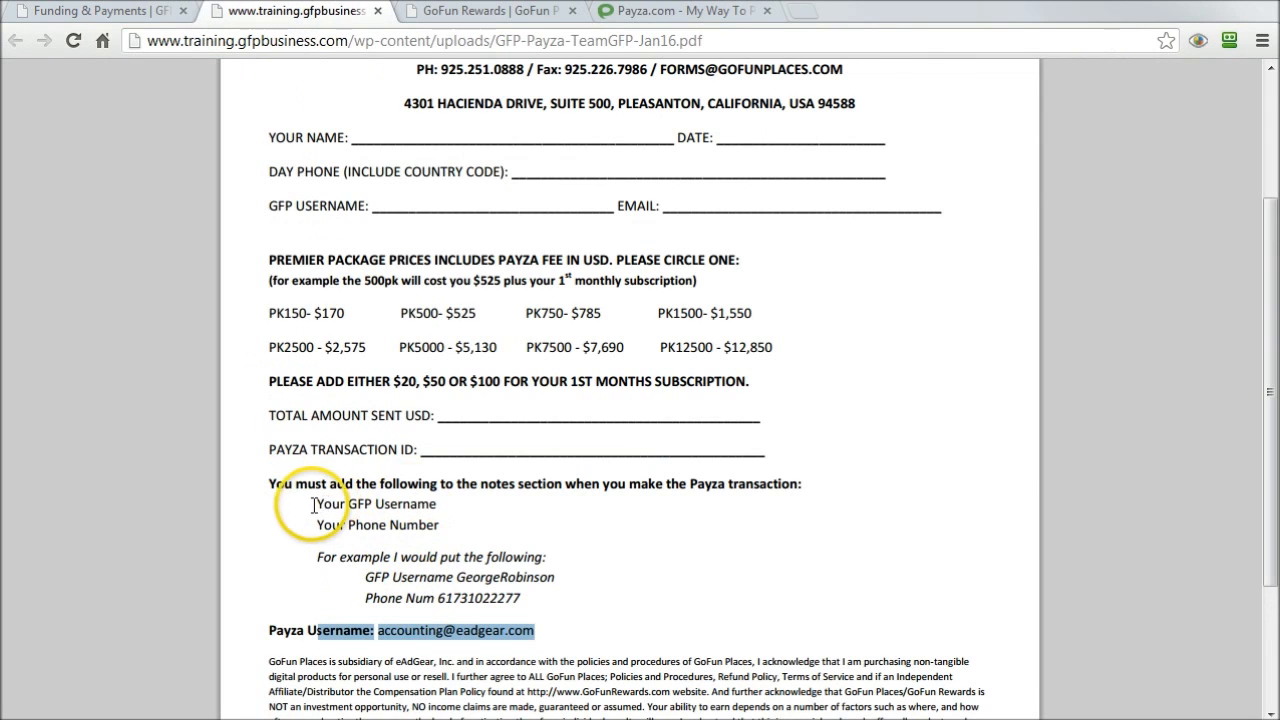
drag(317, 504, 390, 572)
key(ctrl+c)
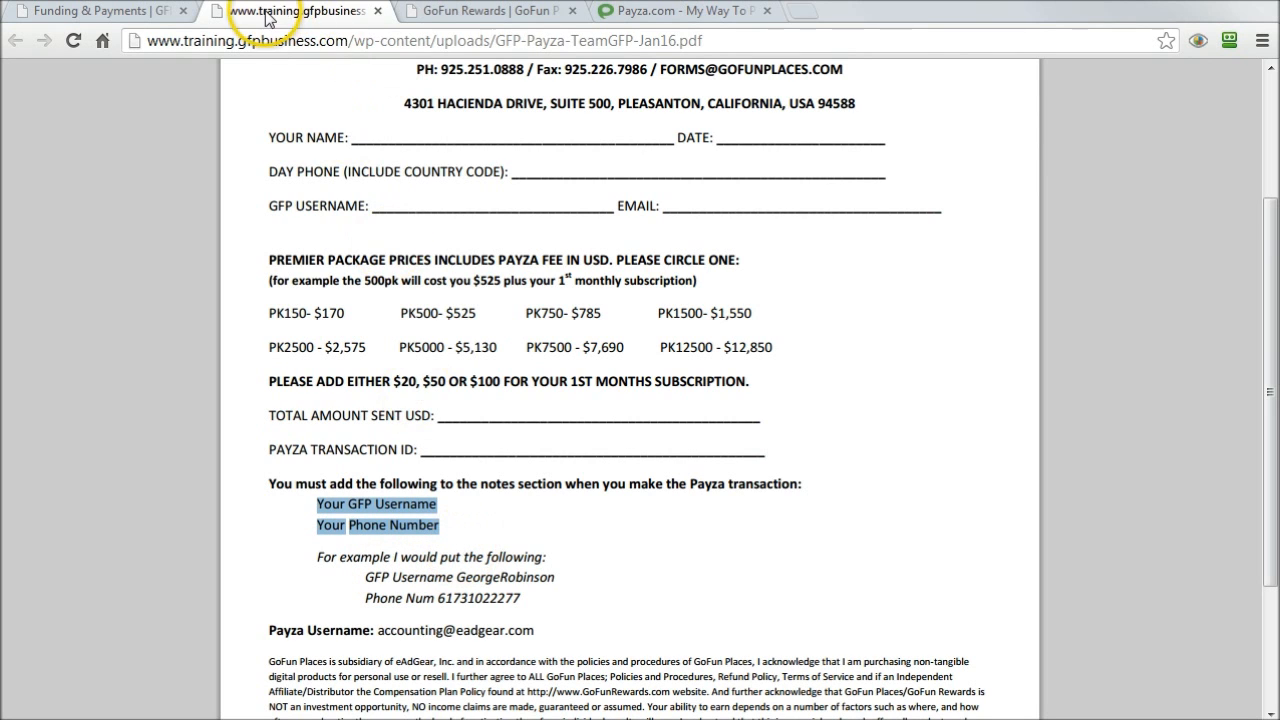
click(680, 11)
key(ctrl+v)
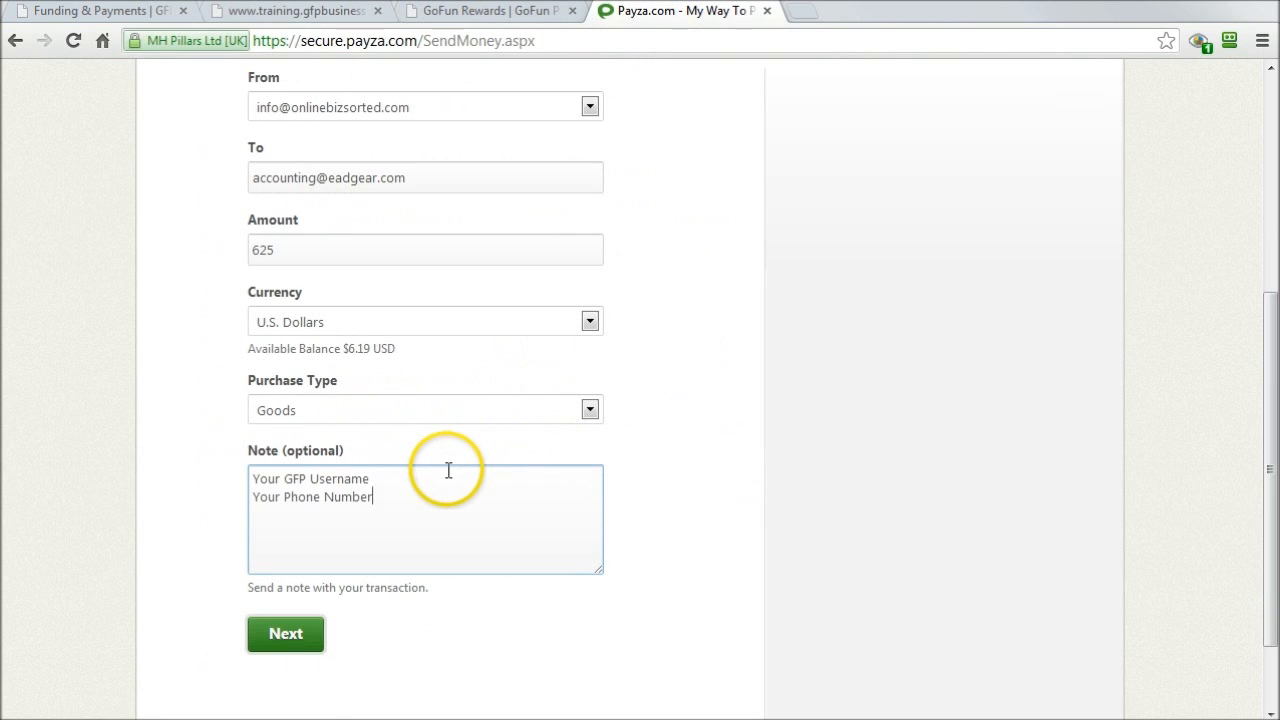
- Remove "Your" from both note lines and fill in the member's GFP username and phone number
drag(286, 480, 228, 497)
key(BackSpace)
key(BackSpace)
click(371, 477)
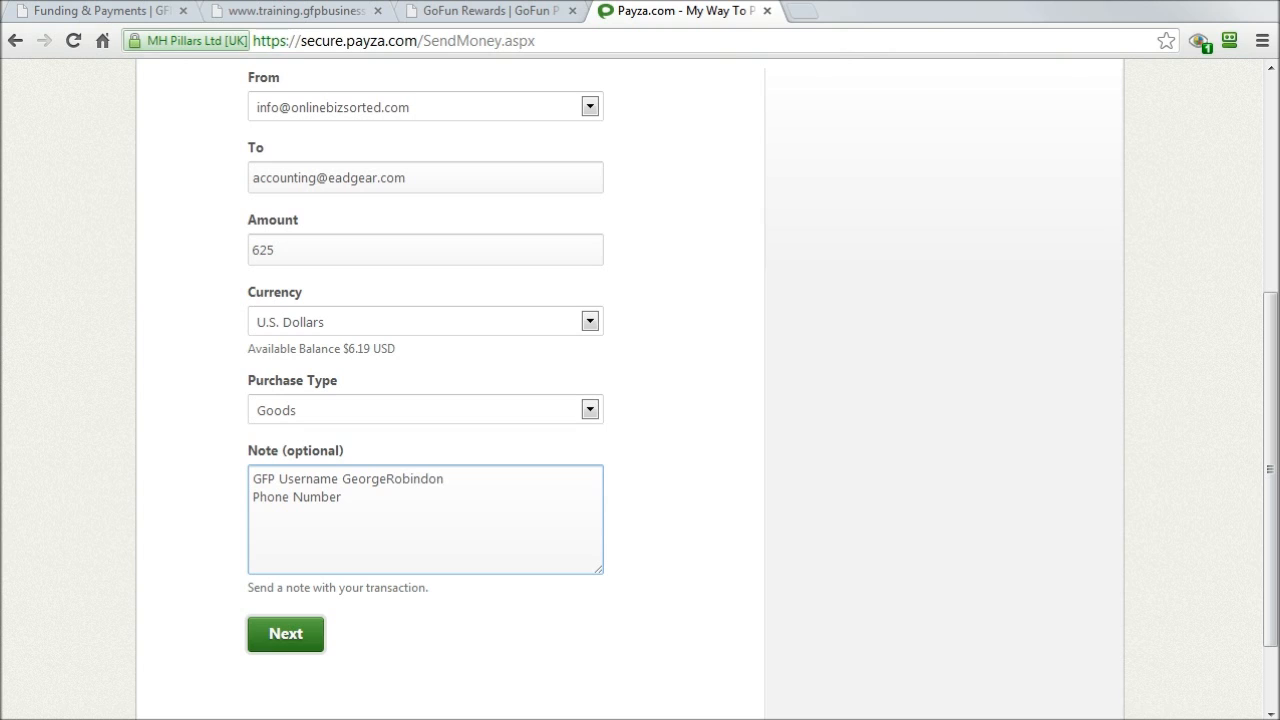
drag(421, 479, 441, 479)
text(son)
click(409, 496)
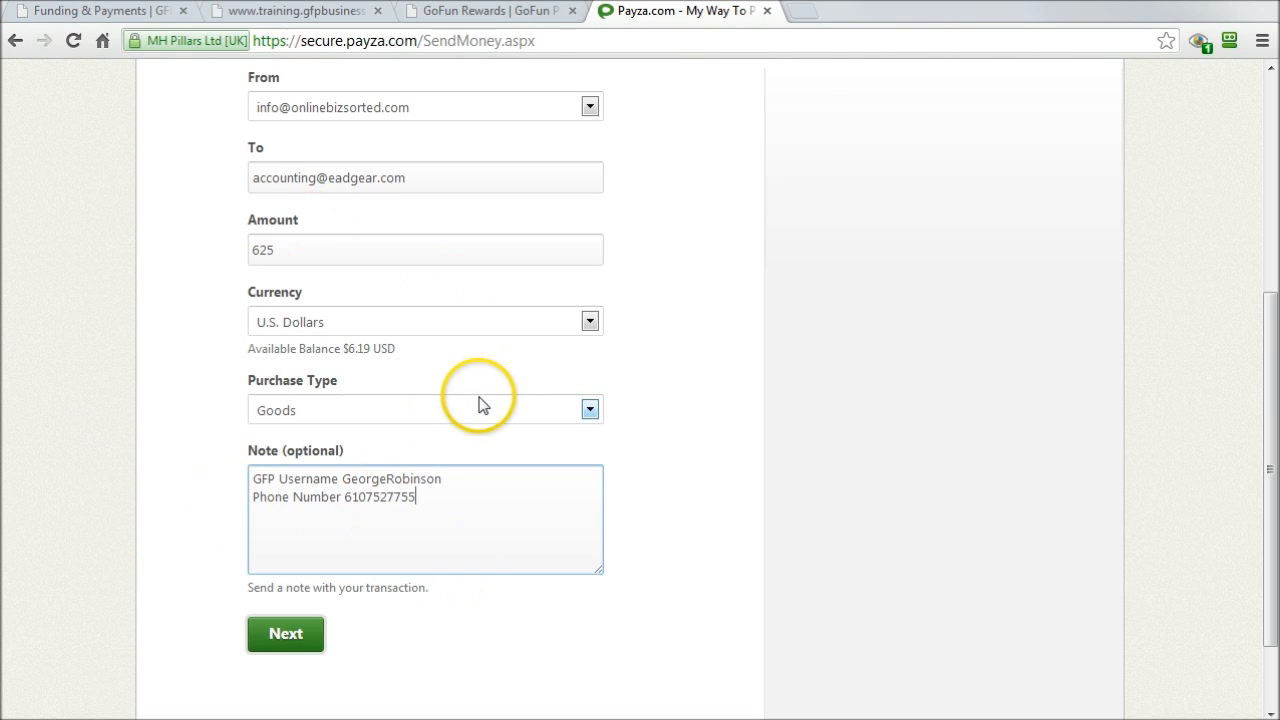
- Review the entered payment details and try to continue the transaction to the Confirm stage
click(293, 651)
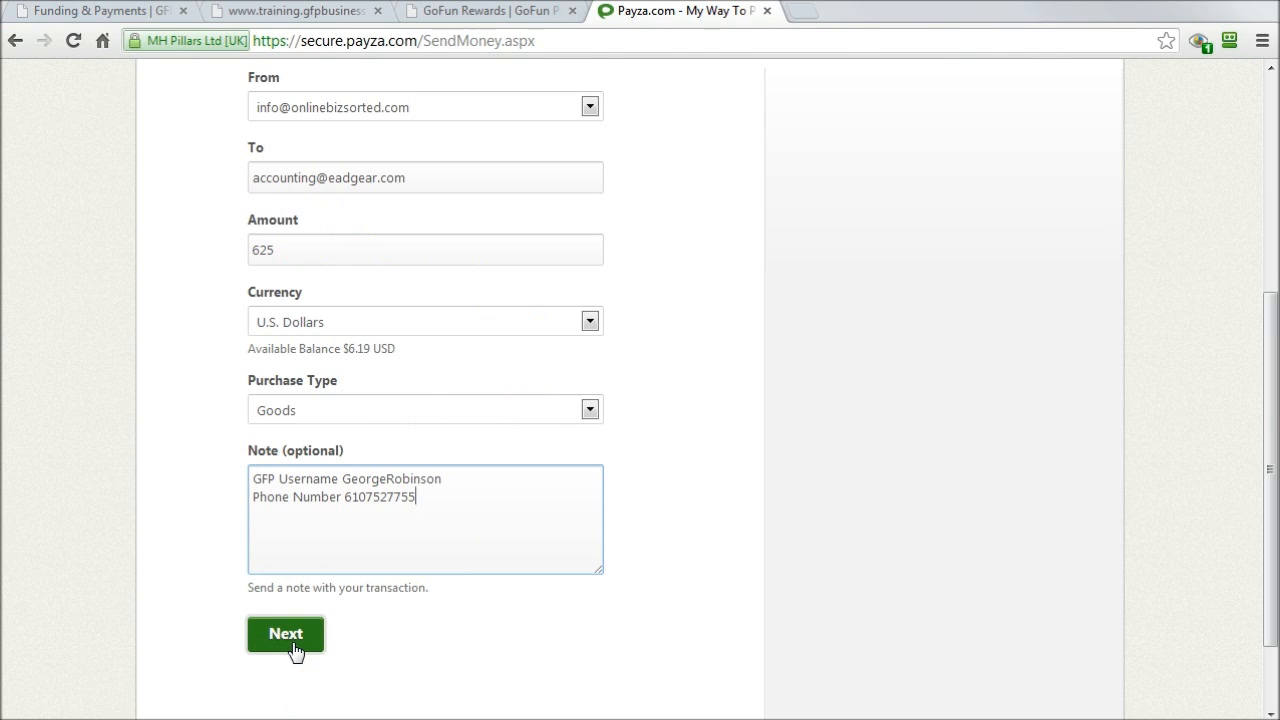
scroll(295, 630, up, 1)
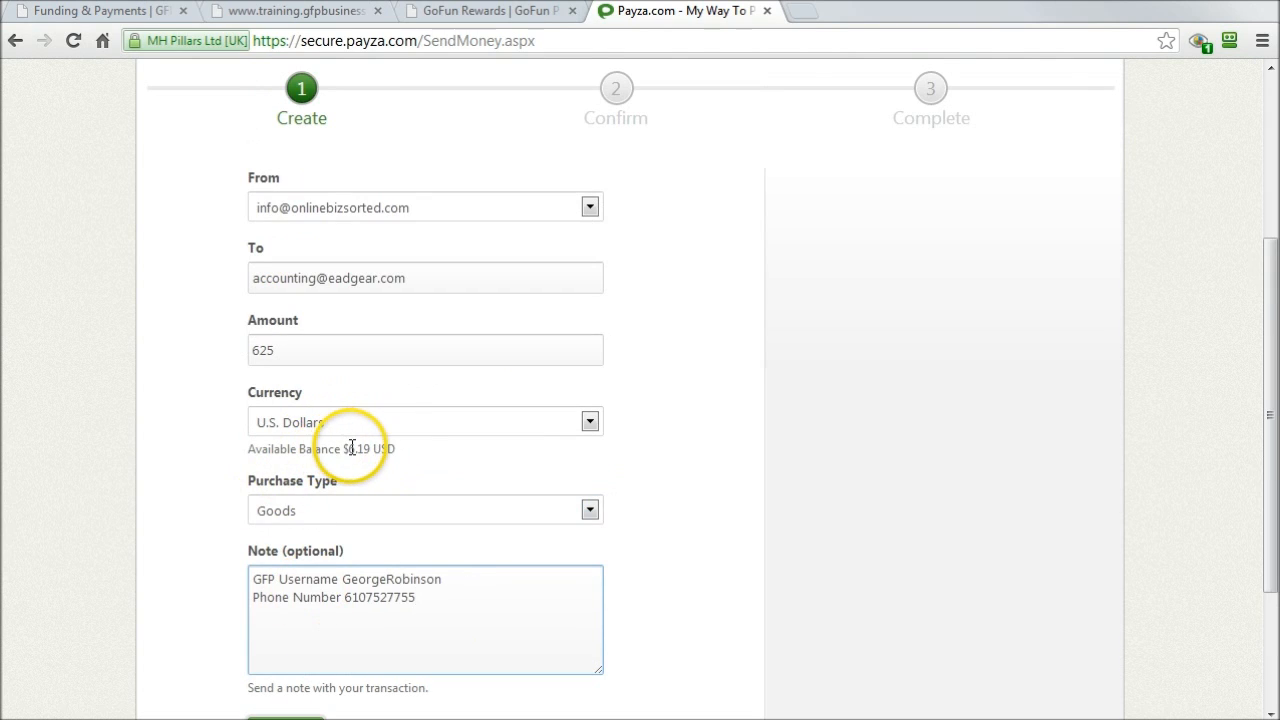
scroll(368, 455, down, 1)
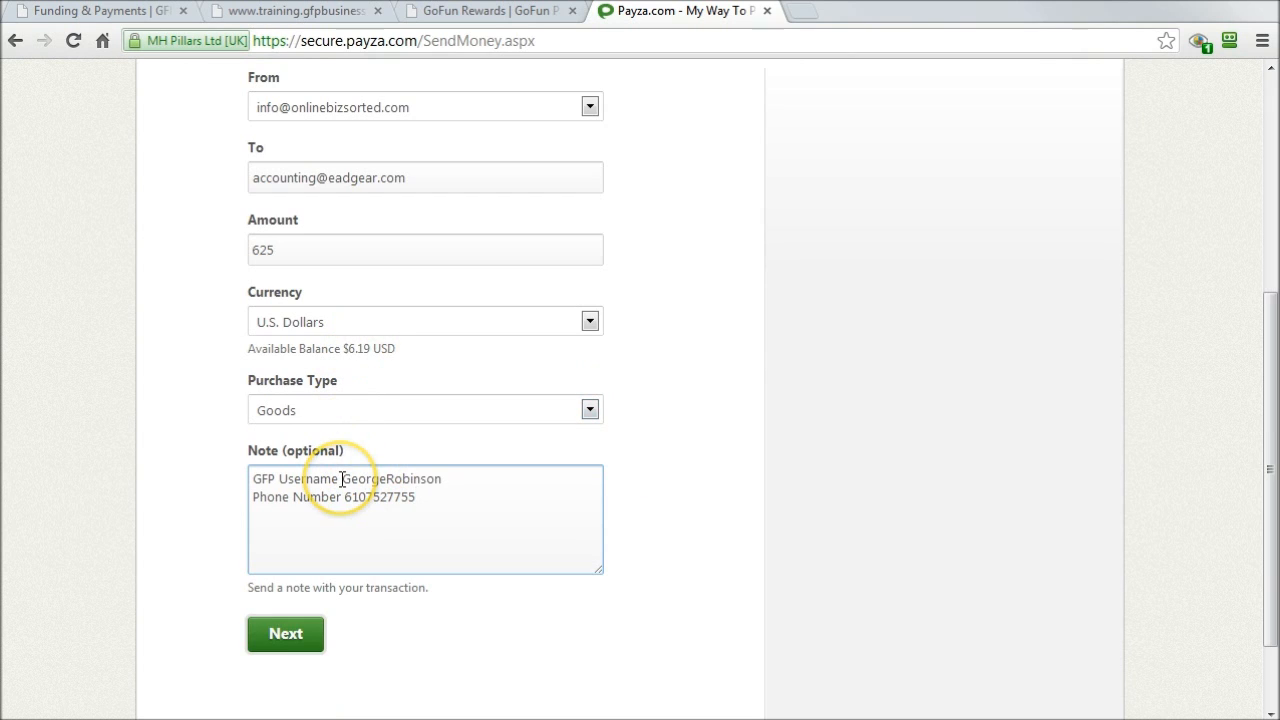
click(286, 636)
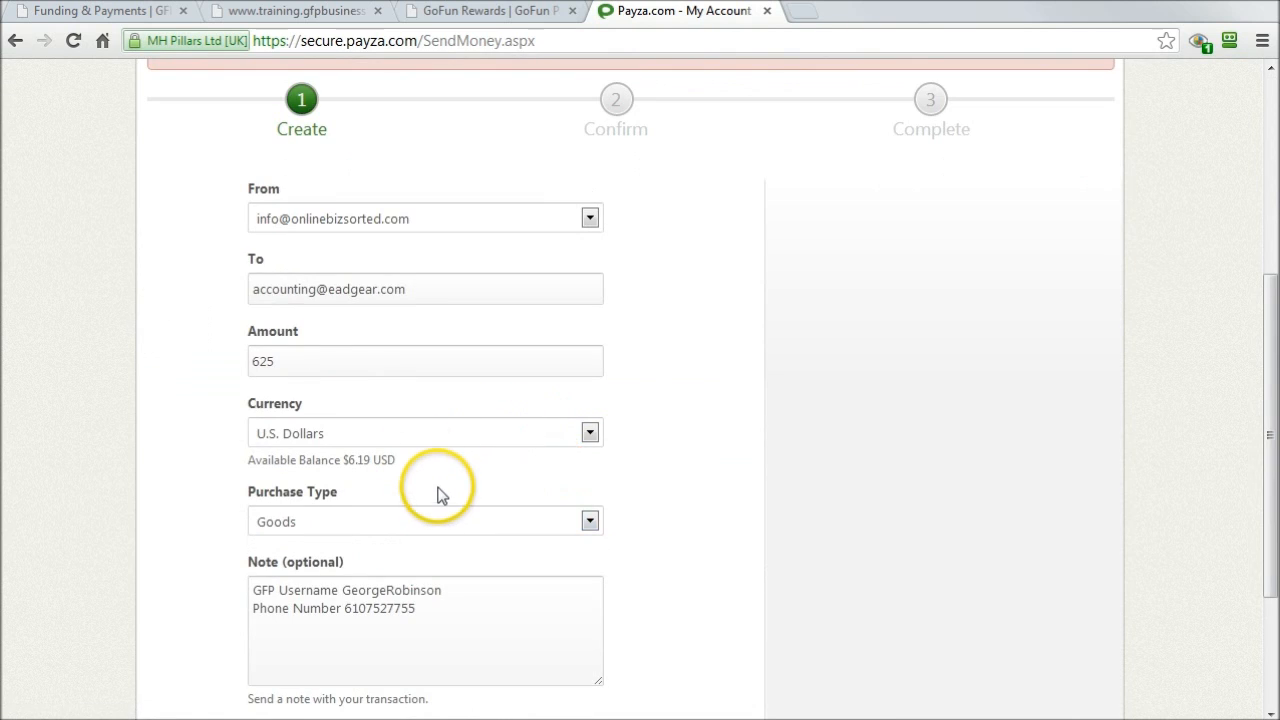
scroll(437, 490, up, 3)
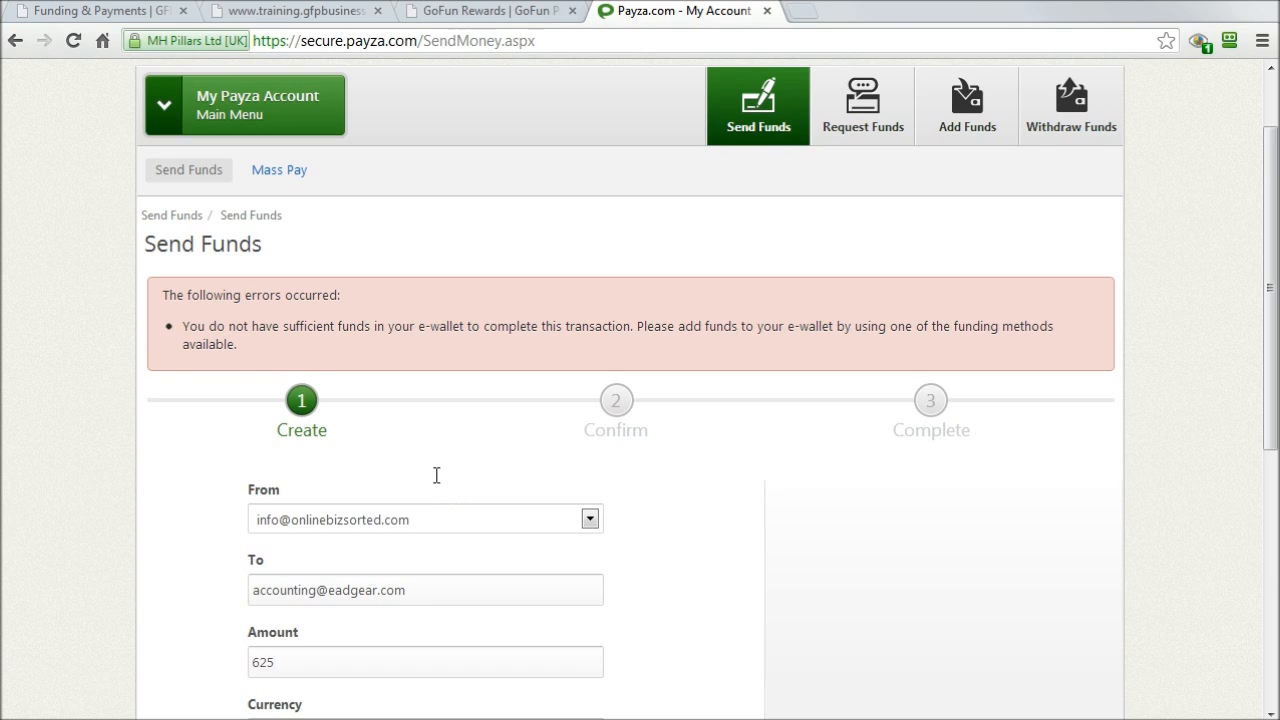
drag(272, 590, 386, 590)
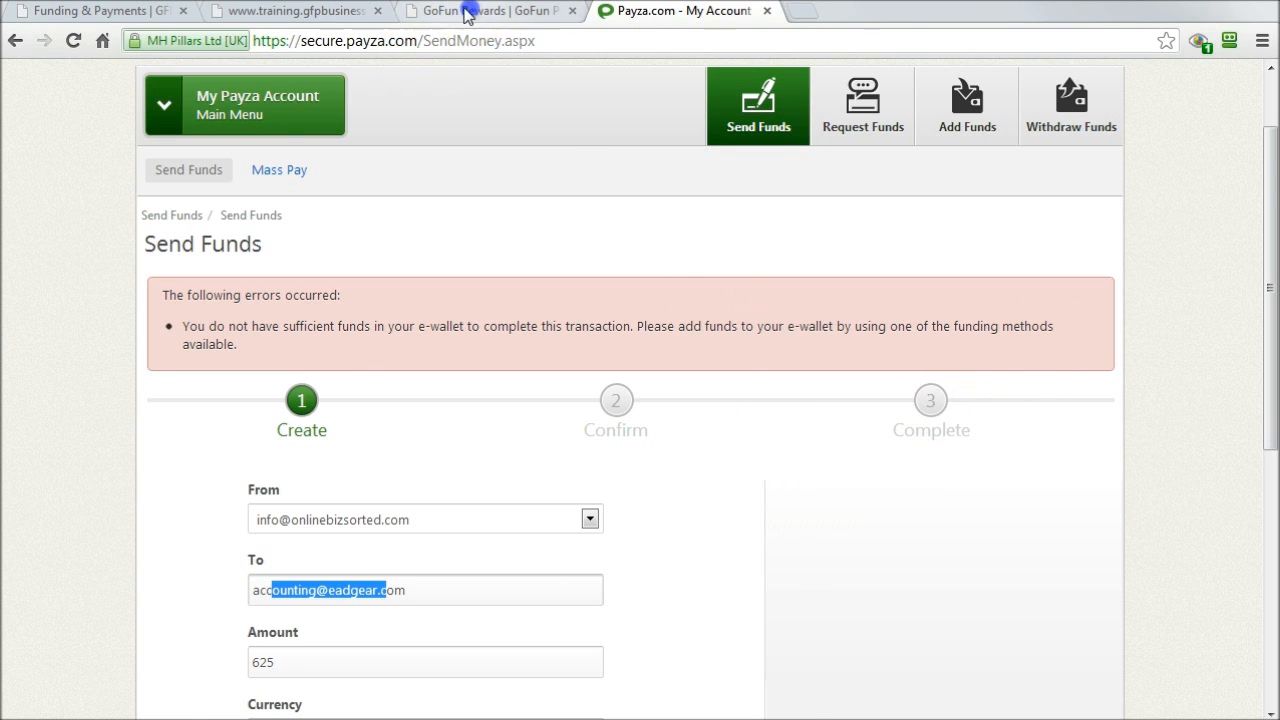
- Return to the purchase form PDF and highlight the blank line for the Payza transaction ID
click(300, 12)
double_click(424, 449)
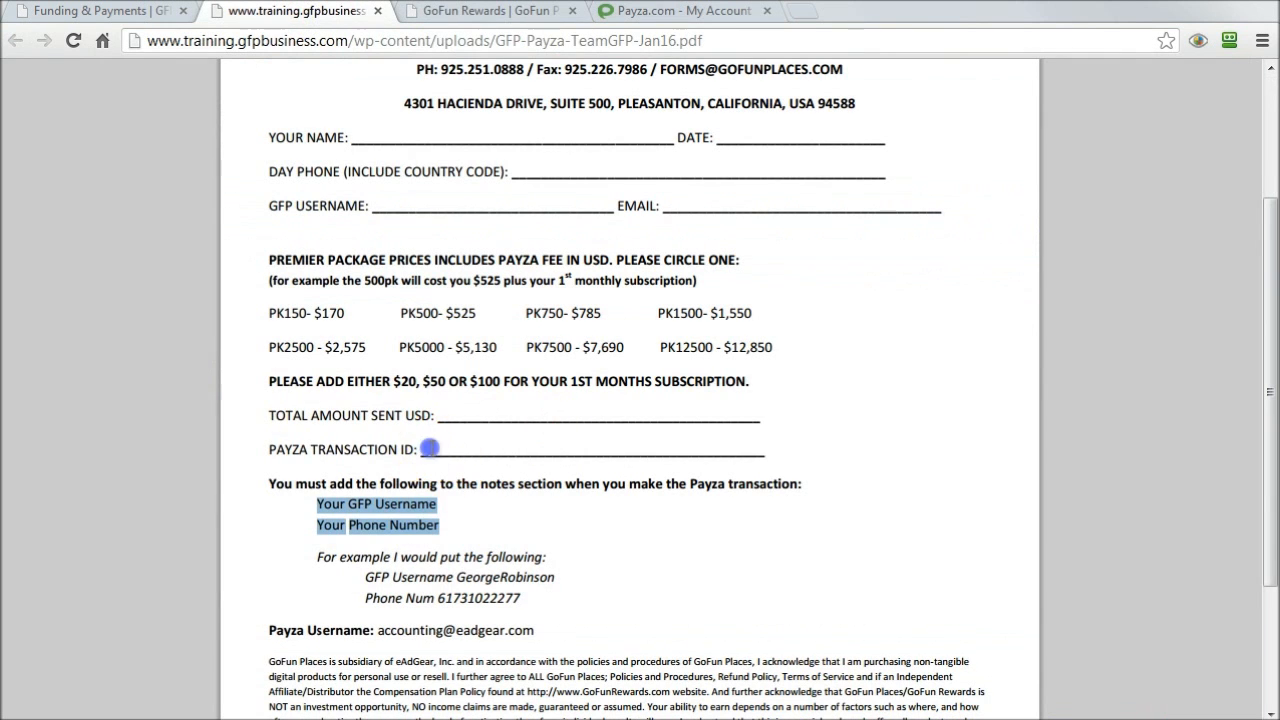
click(464, 457)
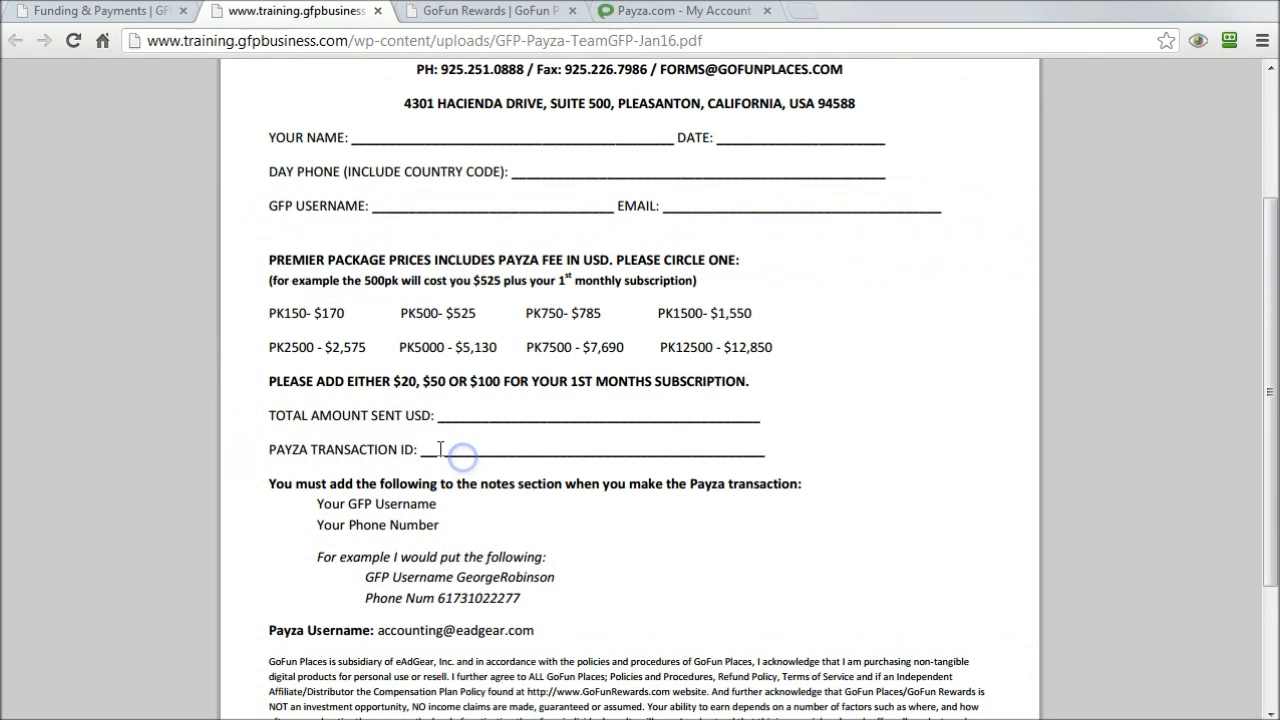
drag(432, 449, 735, 441)
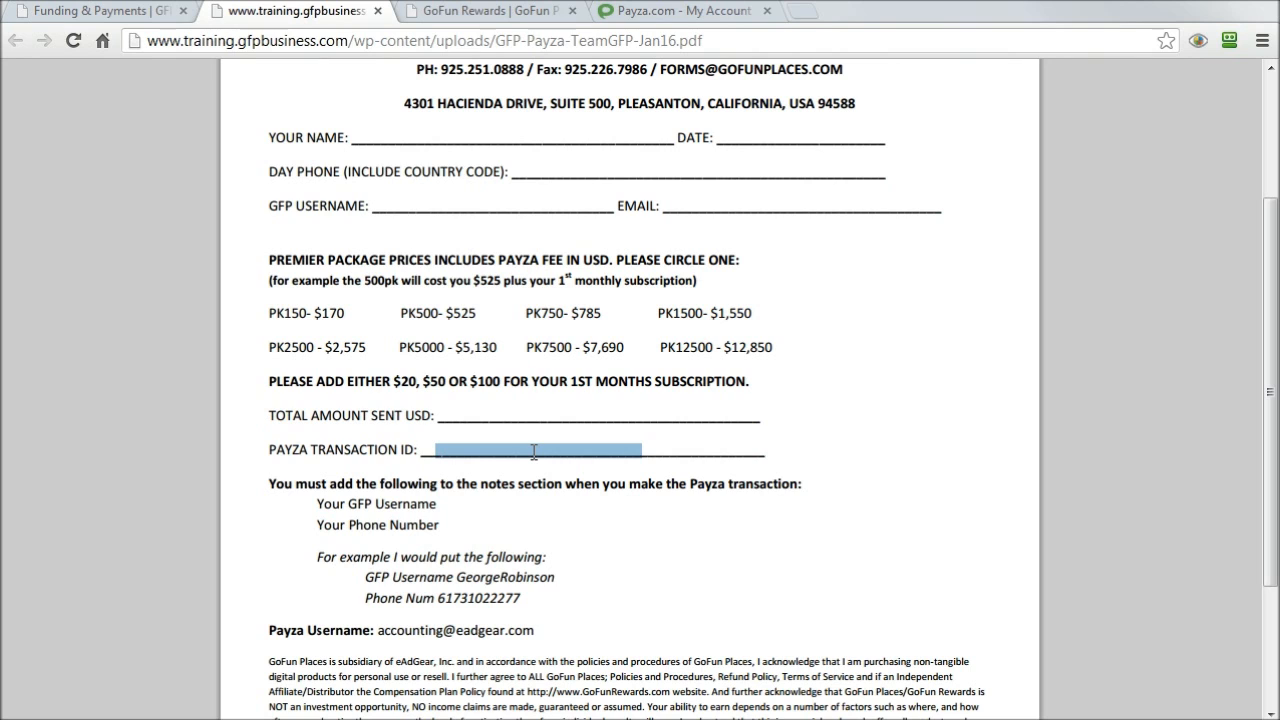
- Examine the submission instructions atop the purchase form and highlight the company's mailing address
scroll(533, 460, up, 3)
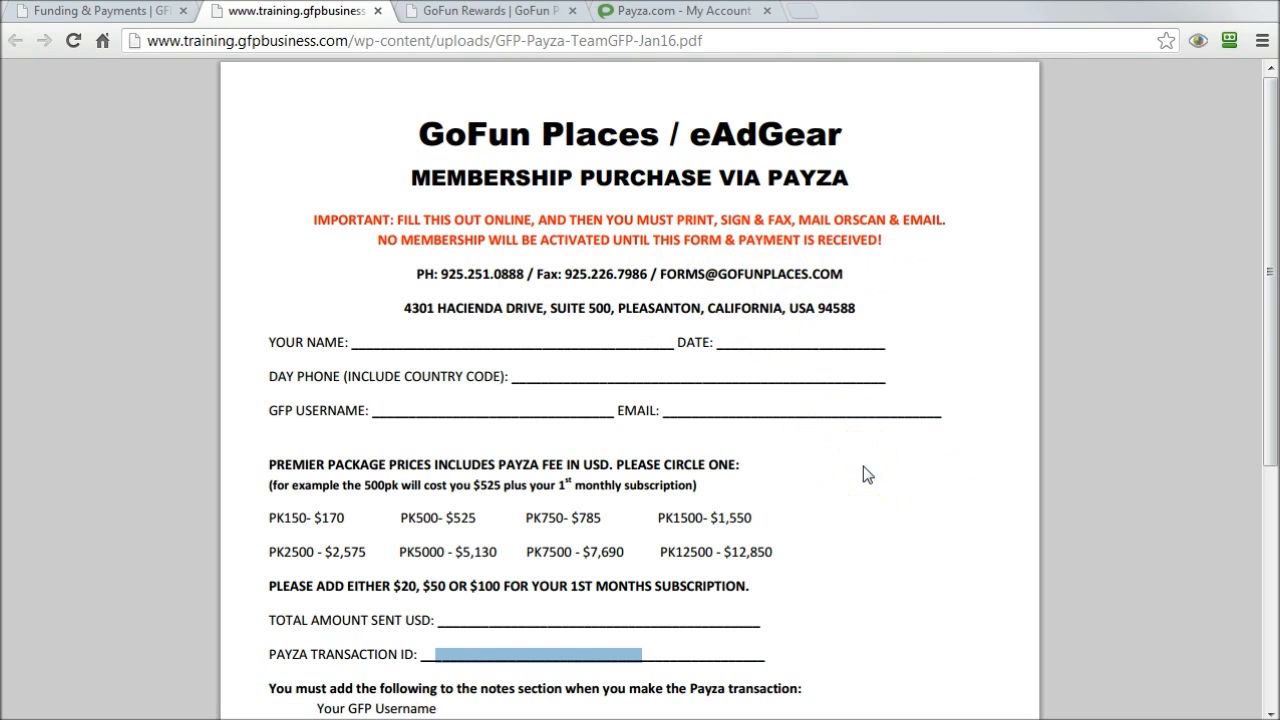
scroll(866, 475, down, 1)
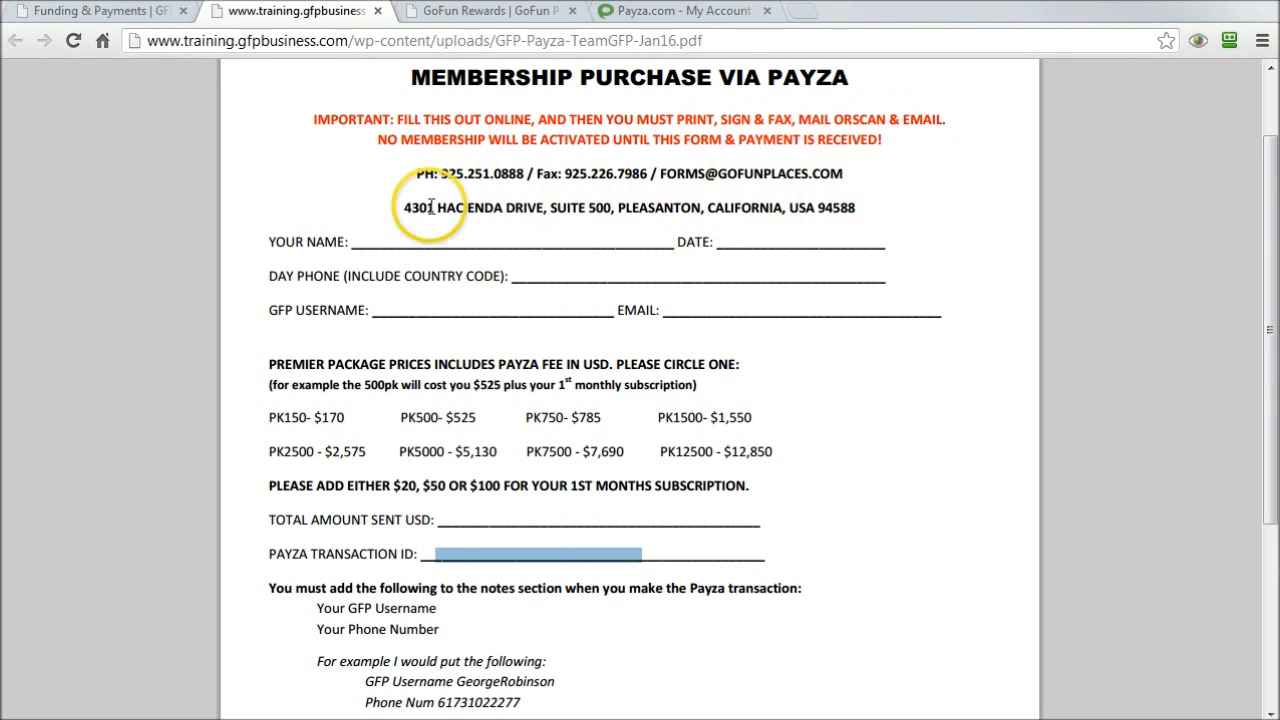
drag(399, 206, 904, 194)
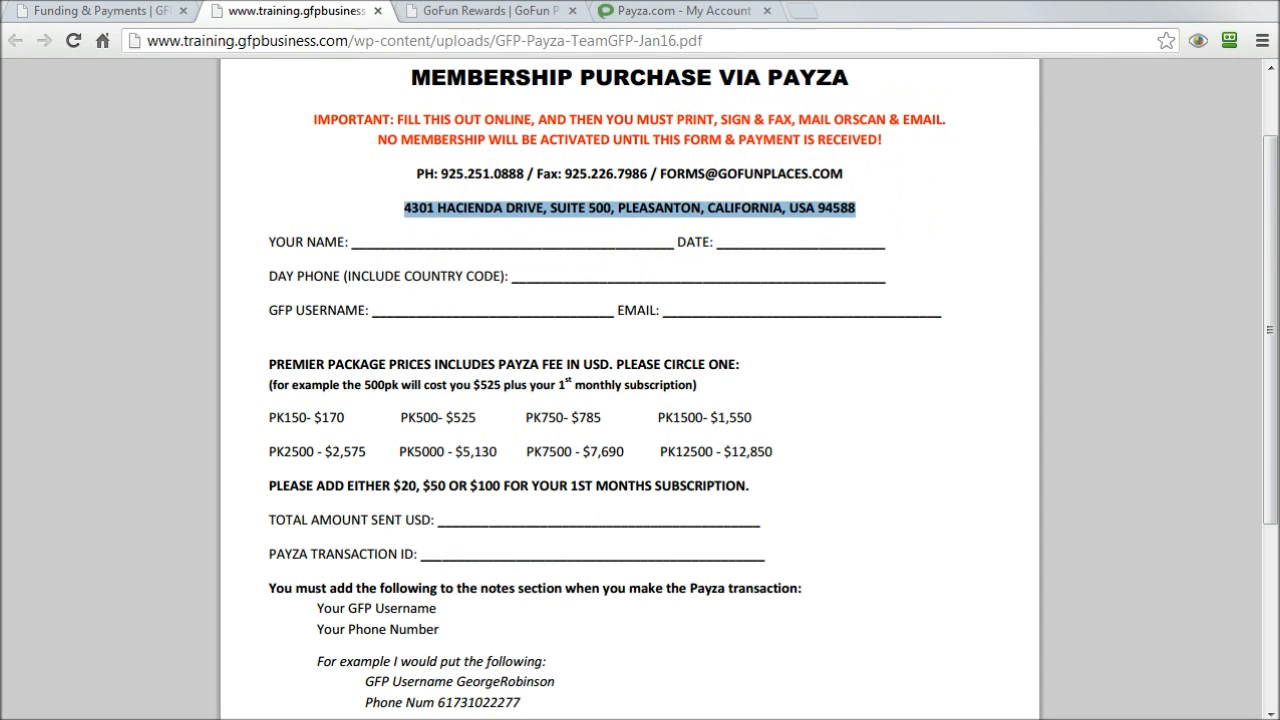
scroll(846, 583, down, 2)
scroll(845, 590, up, 1)
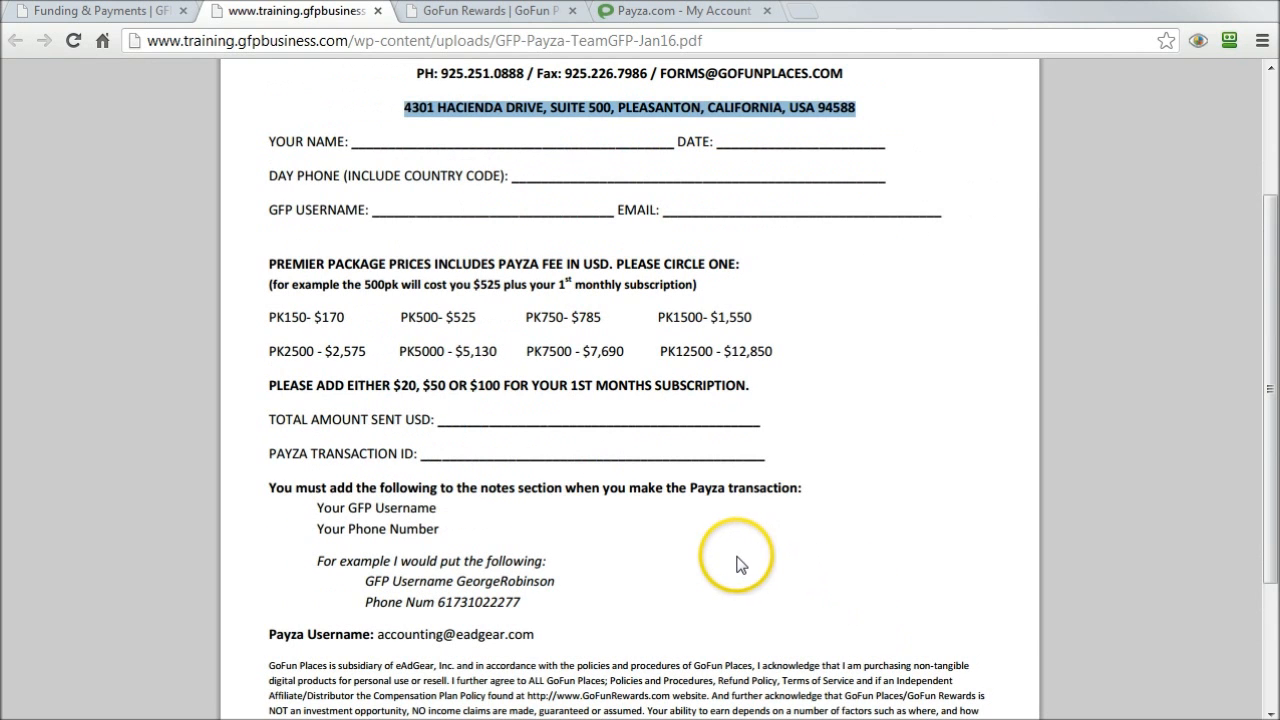
scroll(748, 552, up, 1)
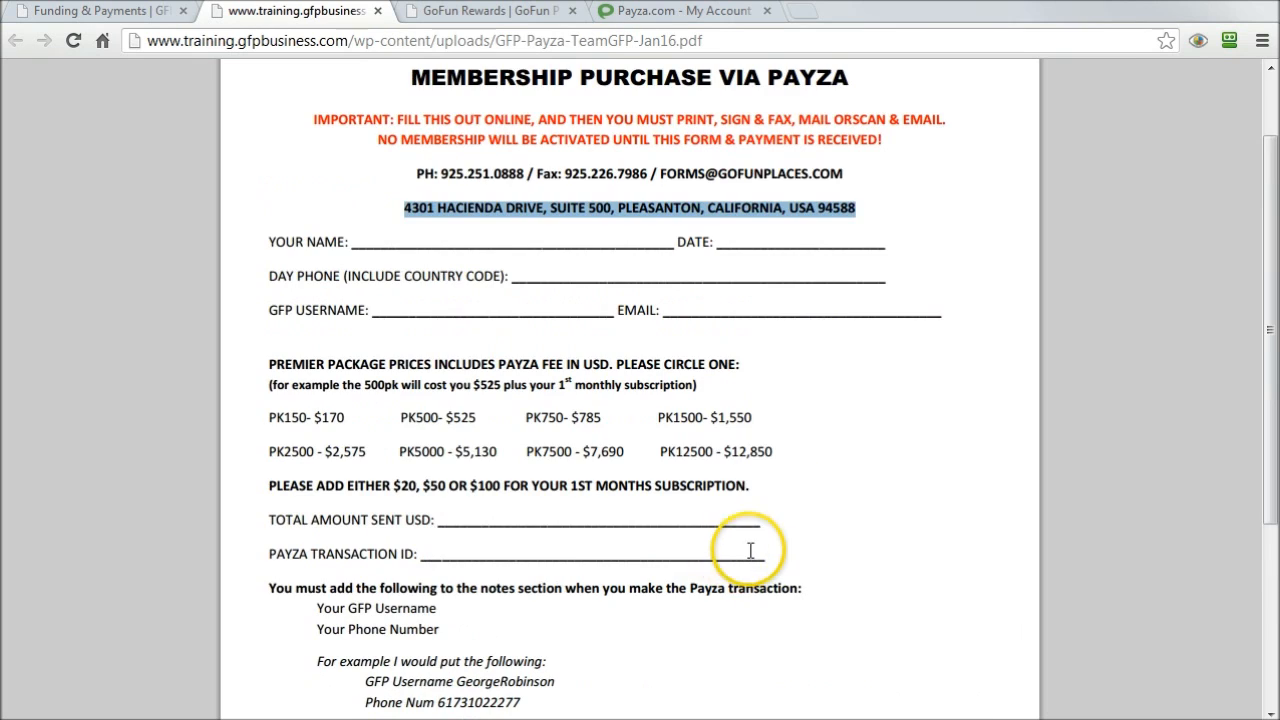
- Review the whole purchase form from contact details to signature lines, highlighting part of the Payza transaction ID label
click(652, 490)
scroll(652, 500, down, 3)
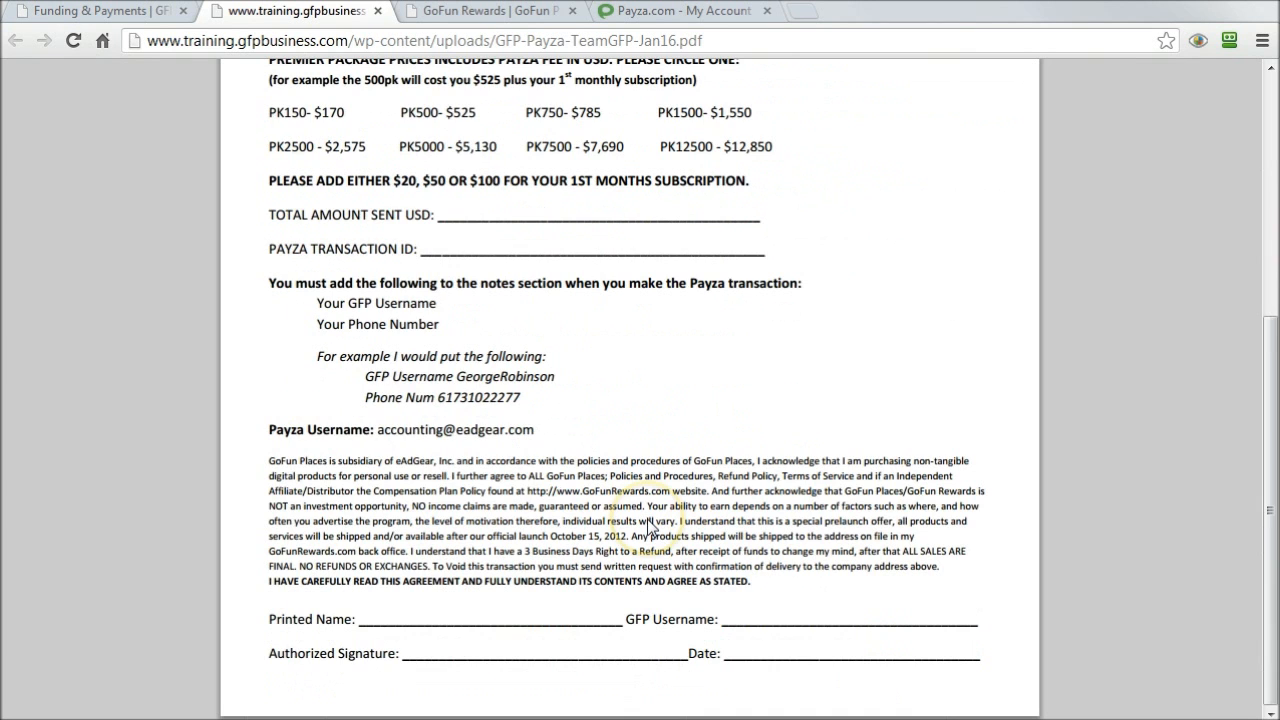
click(589, 573)
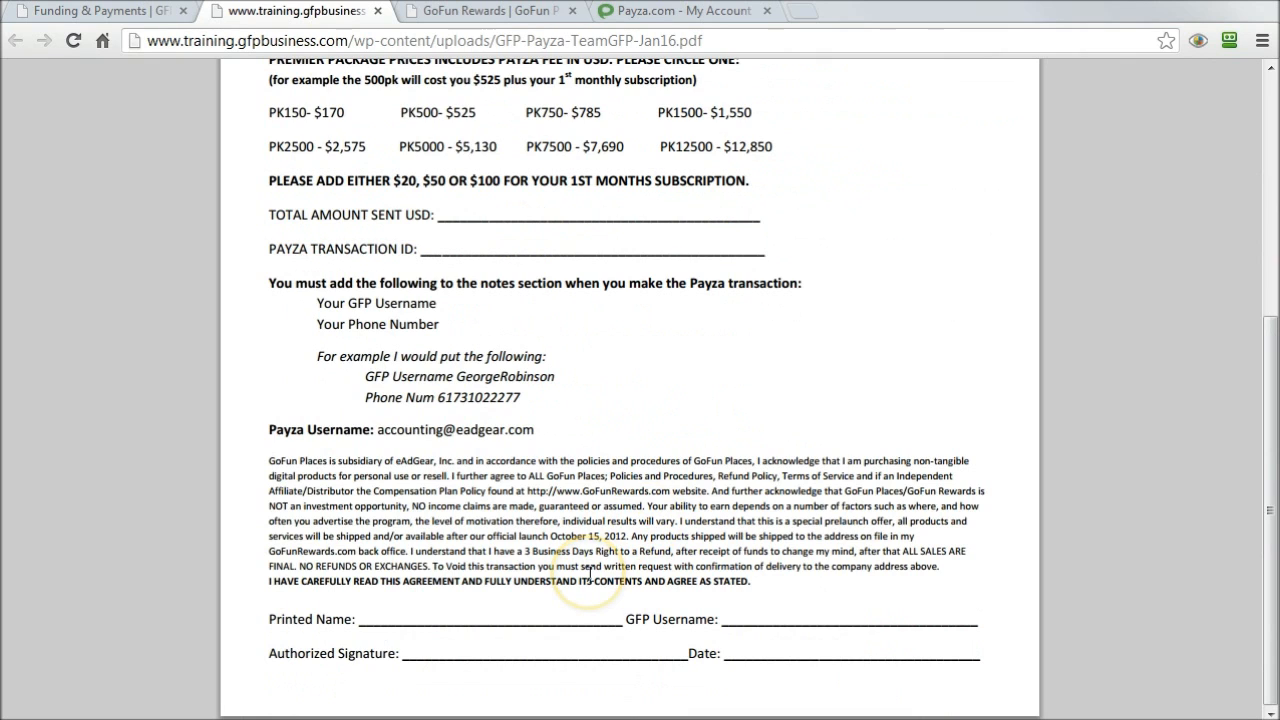
scroll(589, 575, up, 4)
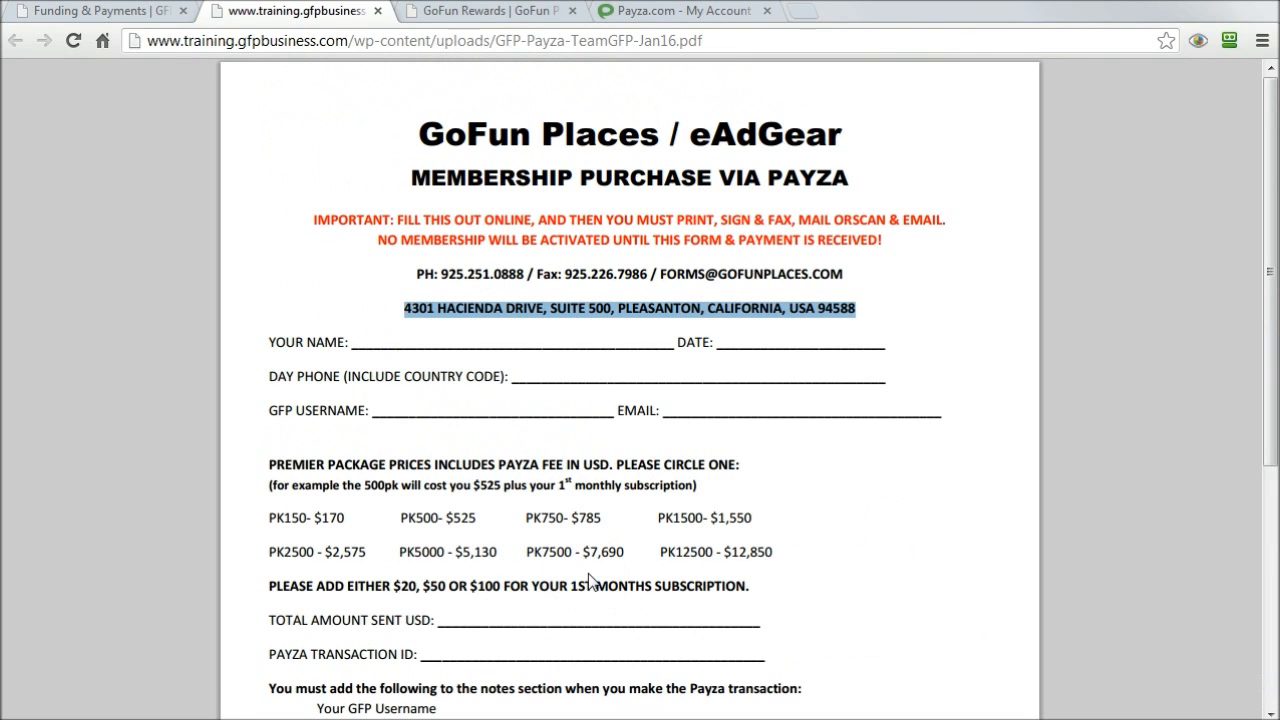
scroll(589, 578, down, 2)
click(432, 443)
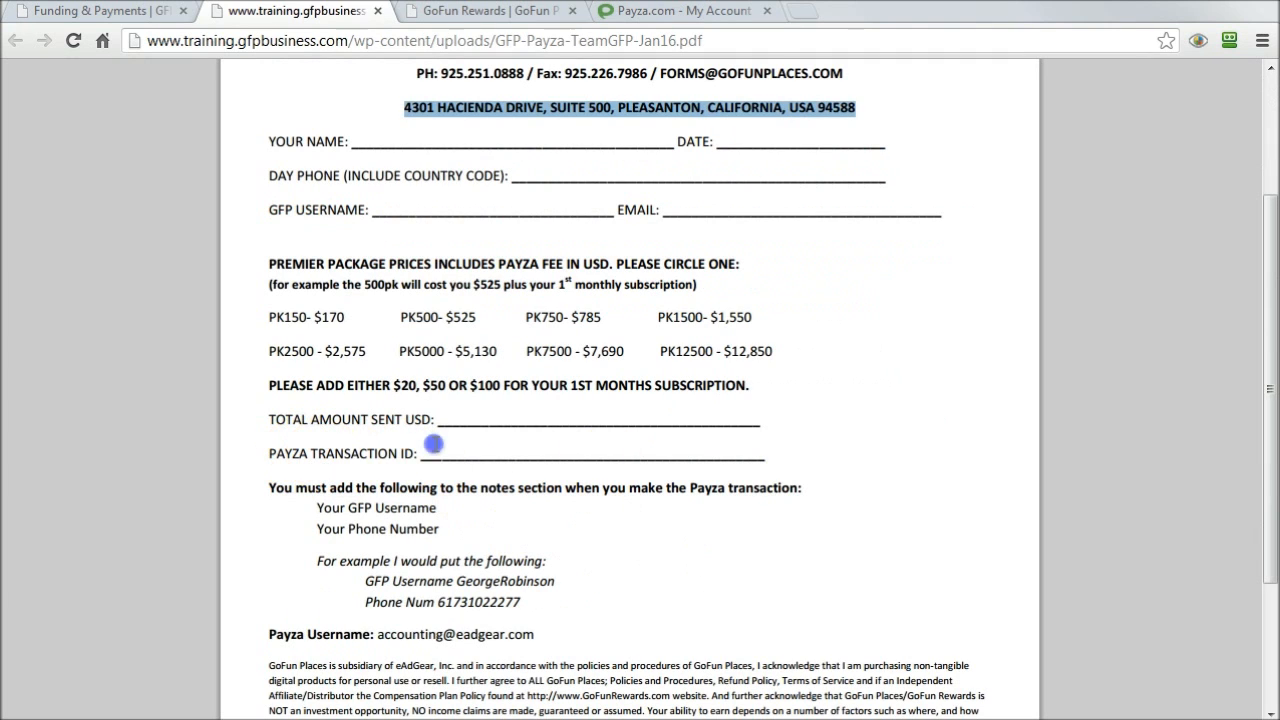
drag(432, 443, 483, 444)
scroll(440, 355, up, 2)
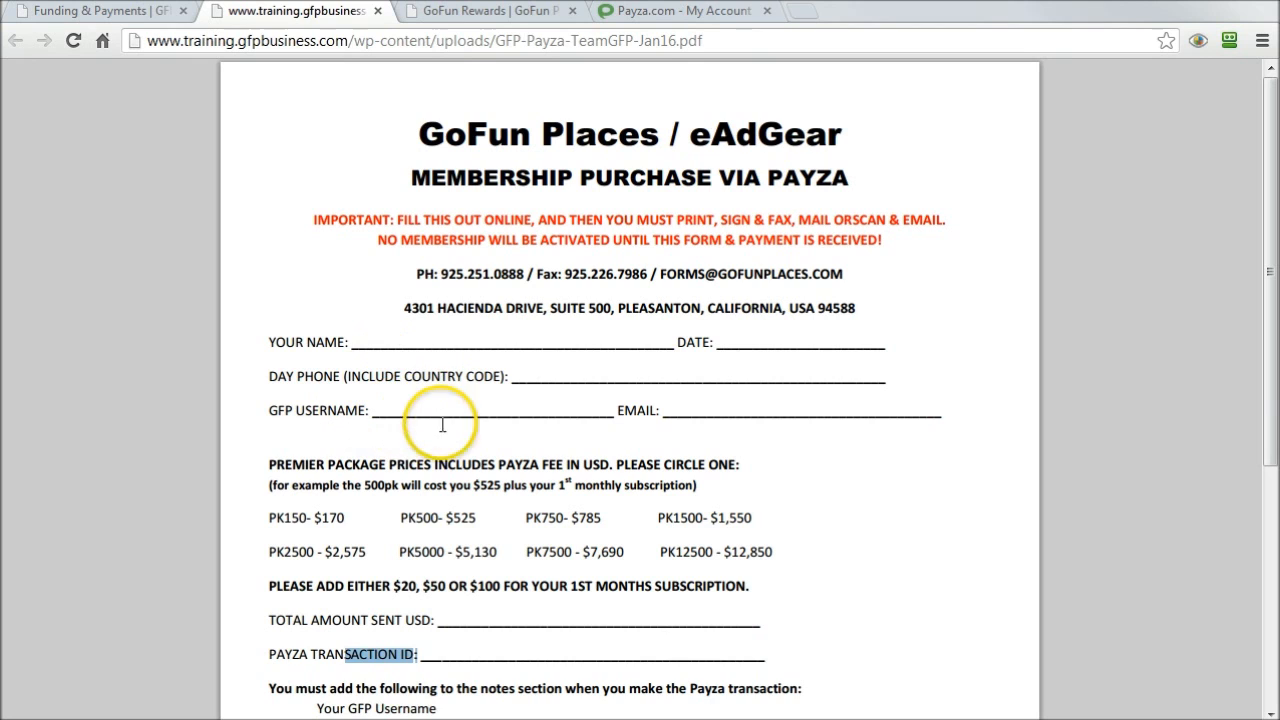
scroll(545, 508, down, 4)
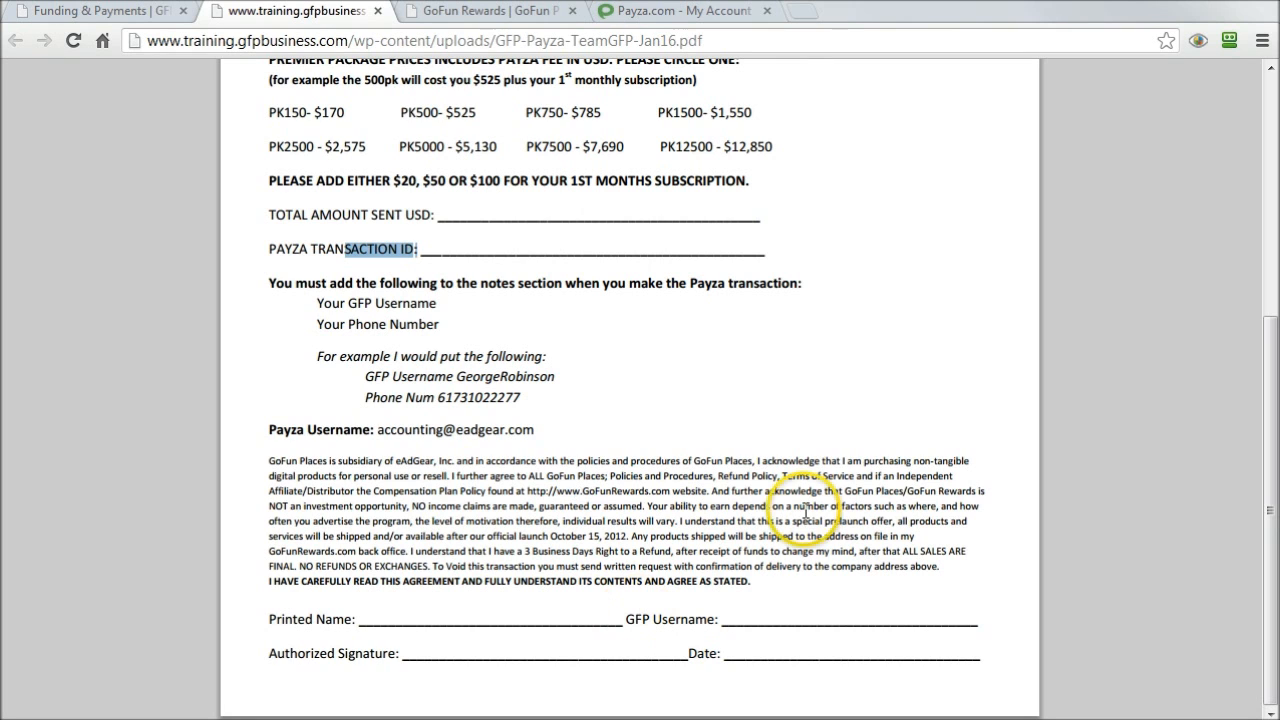
scroll(680, 505, up, 4)
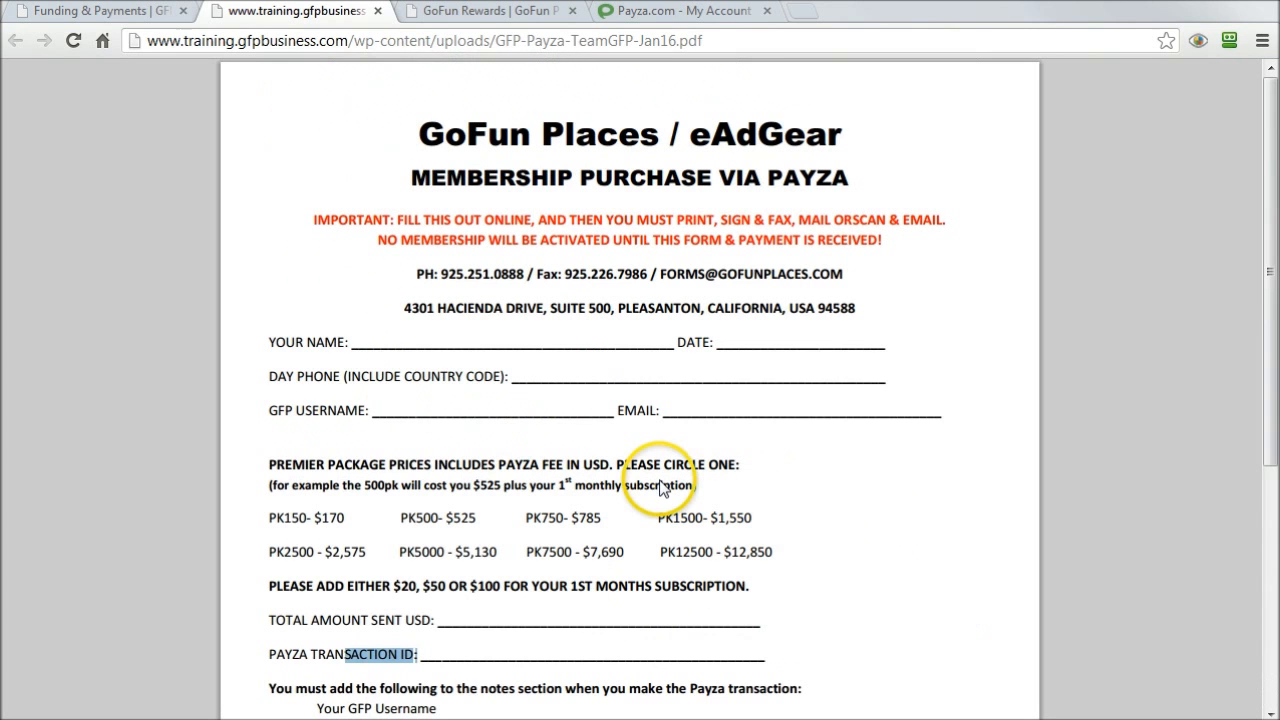